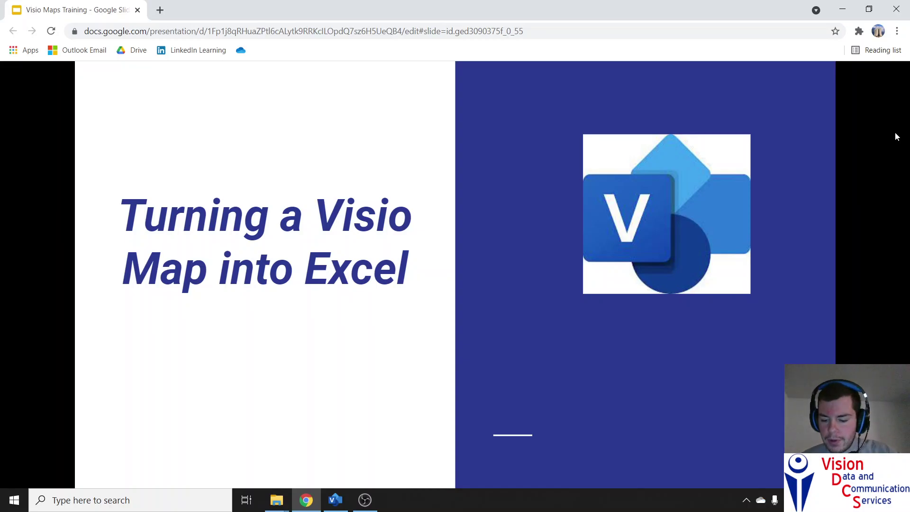
Step: Advance from the title slide to the step 1 slide on selecting all shapes on the map
{"action": "key", "text": "Right"}
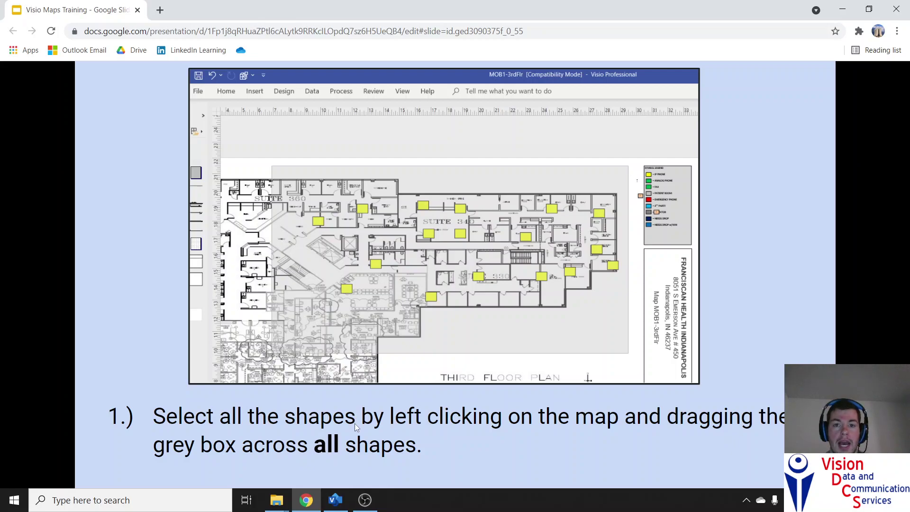
Step: Bring the Broadway Clinic drawing forward and box-select every shape on the 1st Fl NE plan
{"action": "left_click", "coordinate": [329, 510]}
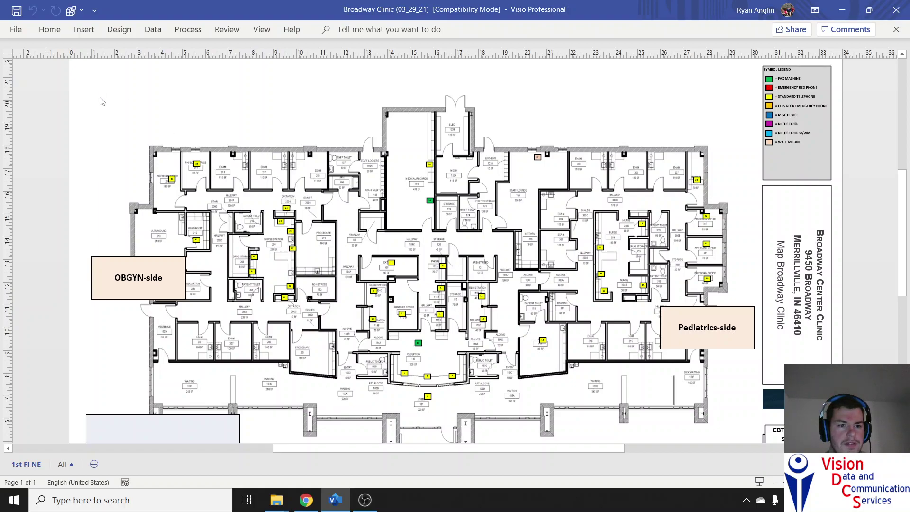
{"action": "left_click_drag", "start_coordinate": [84, 93], "coordinate": [758, 417]}
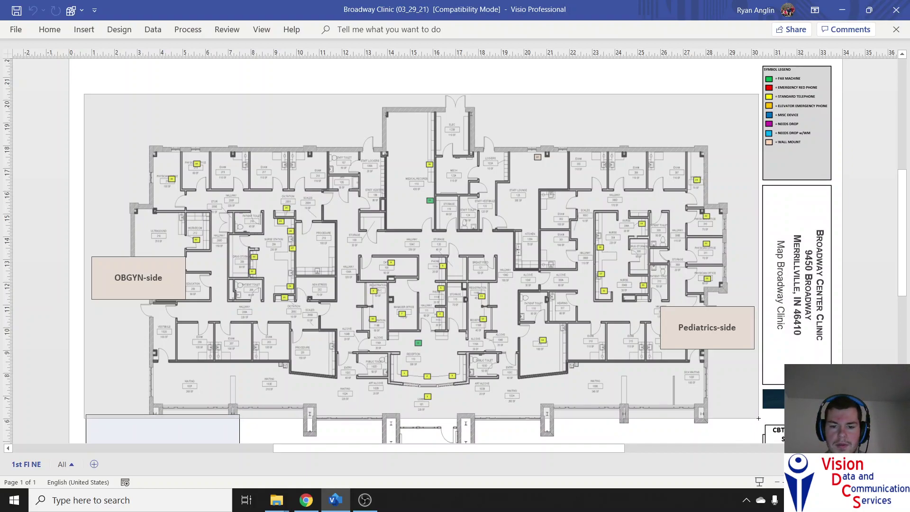
{"action": "left_click_drag", "start_coordinate": [758, 418], "coordinate": [758, 418]}
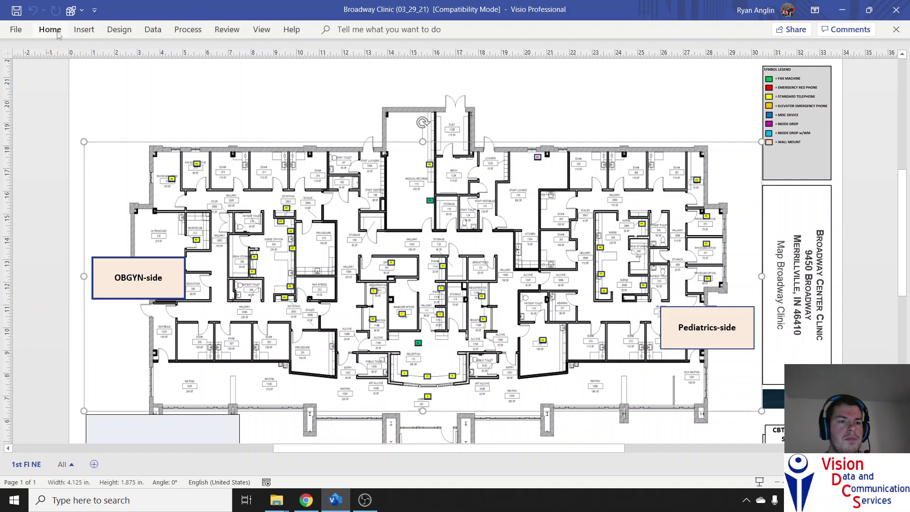
Step: Choose the Assessment Data report from the Review tab's Shape Reports list
{"action": "left_click", "coordinate": [231, 32]}
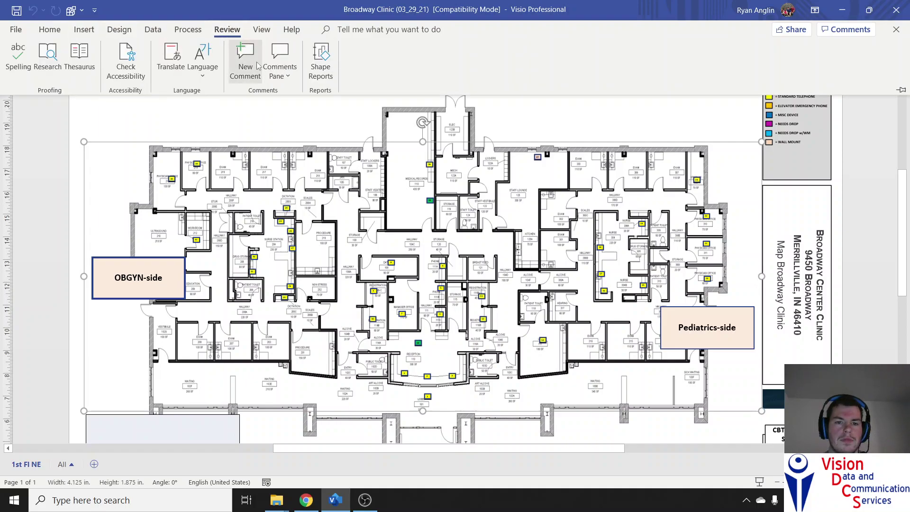
{"action": "left_click", "coordinate": [319, 71]}
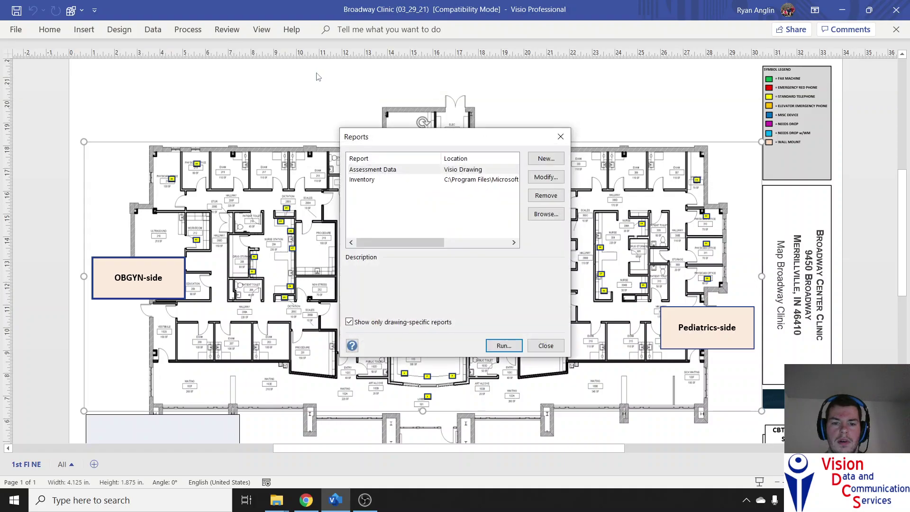
{"action": "left_click_drag", "start_coordinate": [391, 138], "coordinate": [586, 88]}
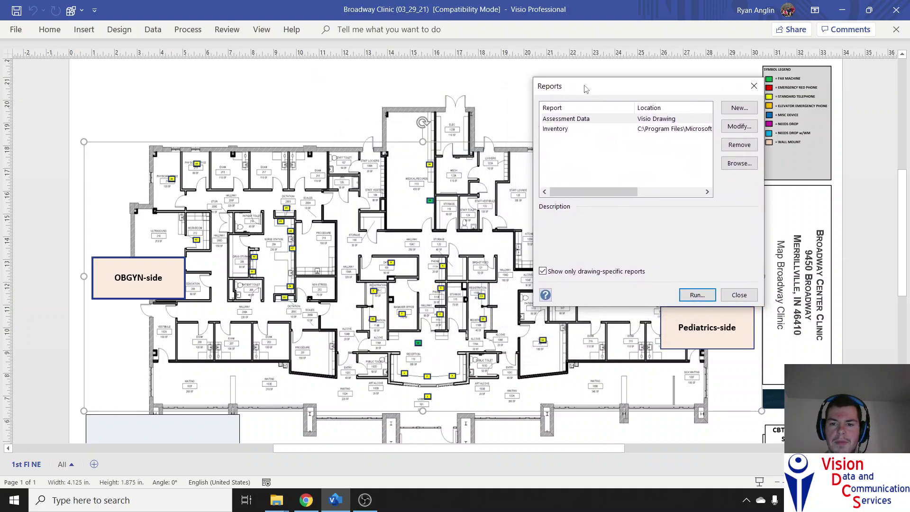
{"action": "left_click", "coordinate": [565, 123]}
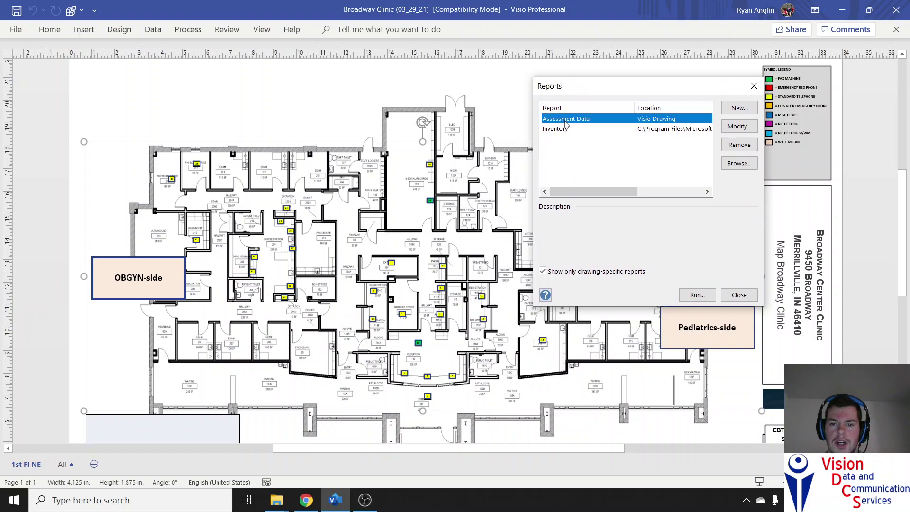
Step: Run the Assessment Data report with Excel as the output format
{"action": "left_click", "coordinate": [694, 295]}
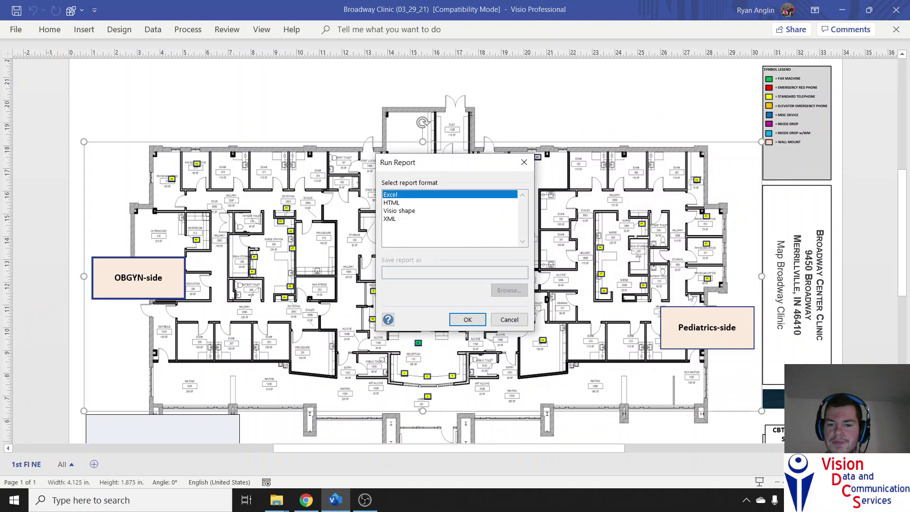
{"action": "left_click_drag", "start_coordinate": [456, 162], "coordinate": [629, 86]}
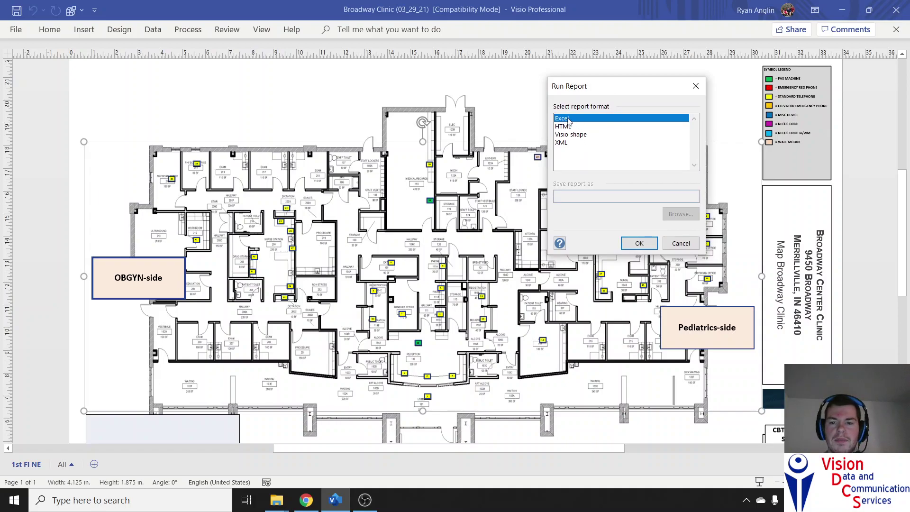
{"action": "left_click", "coordinate": [639, 245]}
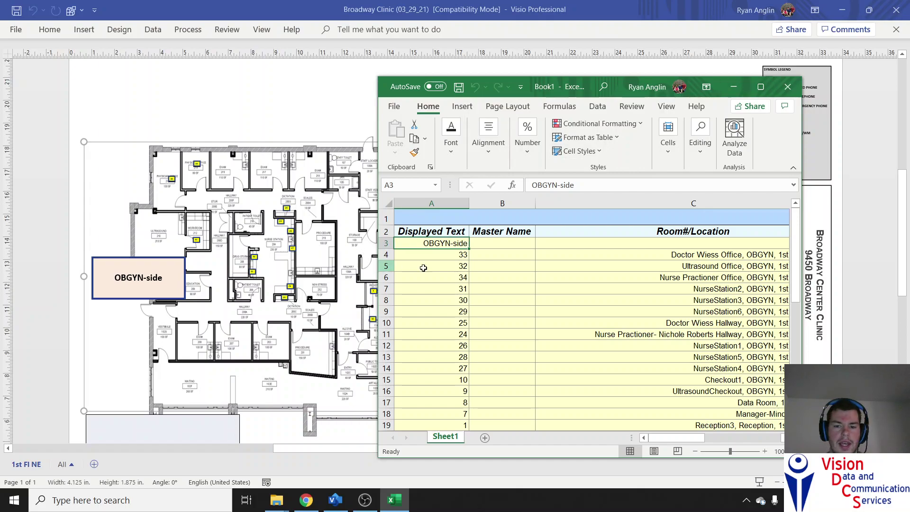
Step: Rename the Displayed Text header in A2 to 'Map Location'
{"action": "left_click", "coordinate": [452, 255]}
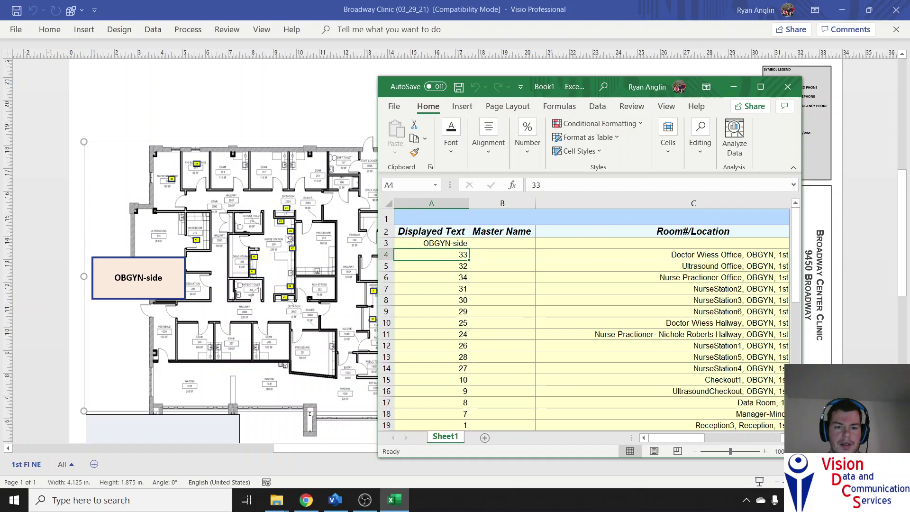
{"action": "left_click", "coordinate": [427, 234]}
{"action": "type", "text": "Map "}
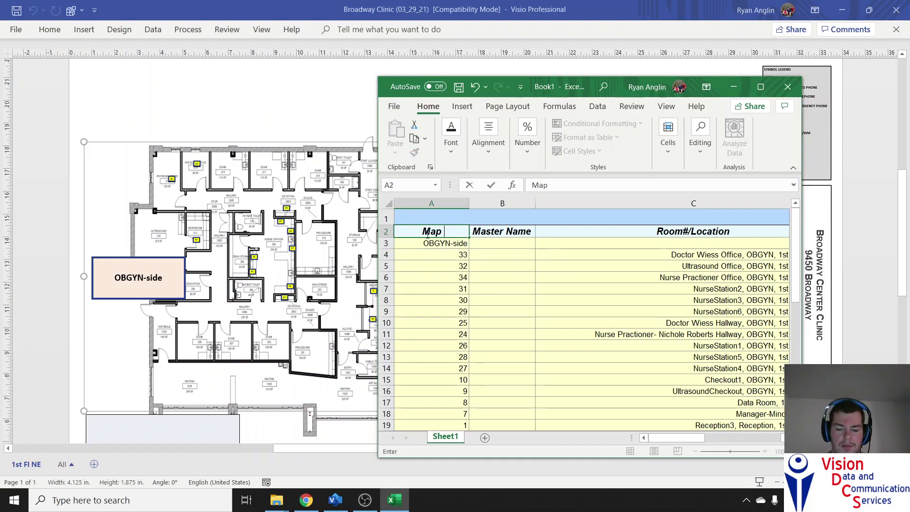
{"action": "type", "text": "Location"}
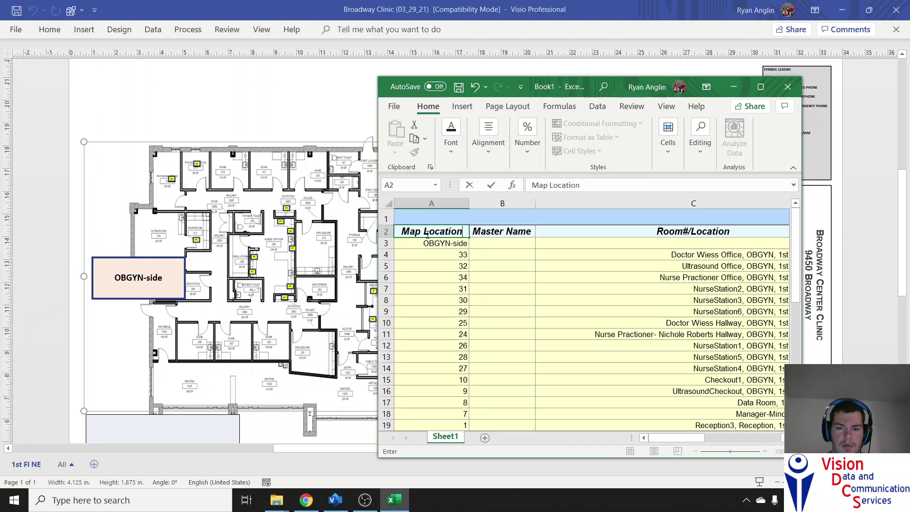
{"action": "left_click", "coordinate": [489, 277]}
Step: Maximize the workbook and centre the contents of column A
{"action": "left_click", "coordinate": [431, 203]}
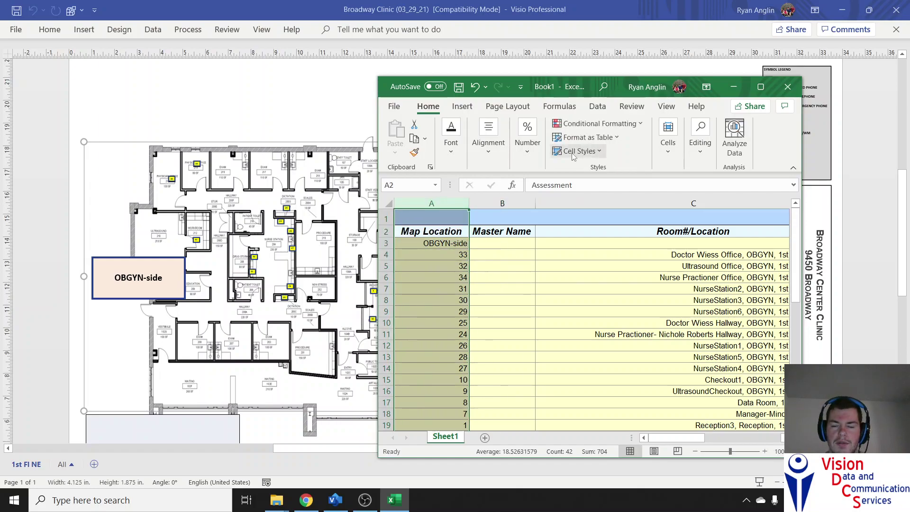
{"action": "left_click", "coordinate": [760, 87]}
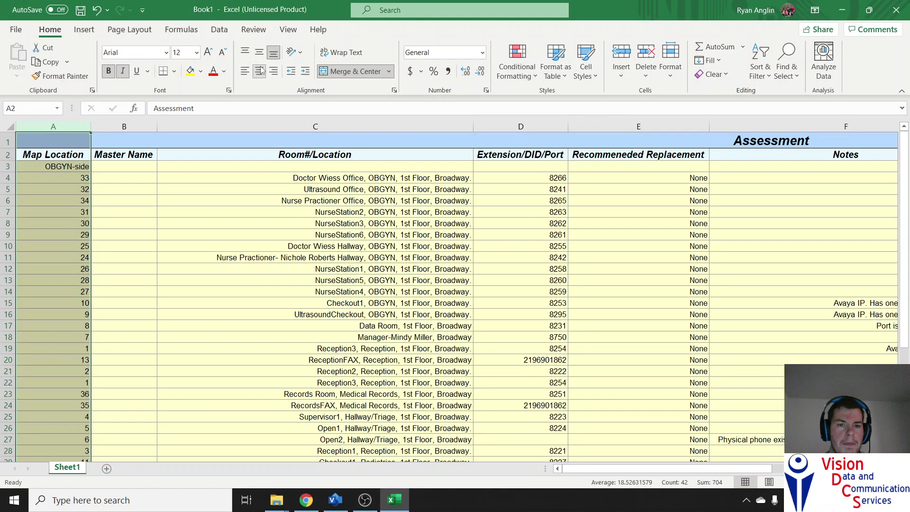
{"action": "left_click", "coordinate": [260, 72]}
{"action": "left_click", "coordinate": [260, 71]}
Step: Check the 33 and first room entries, then return to the Visio floor plan
{"action": "left_click", "coordinate": [74, 177]}
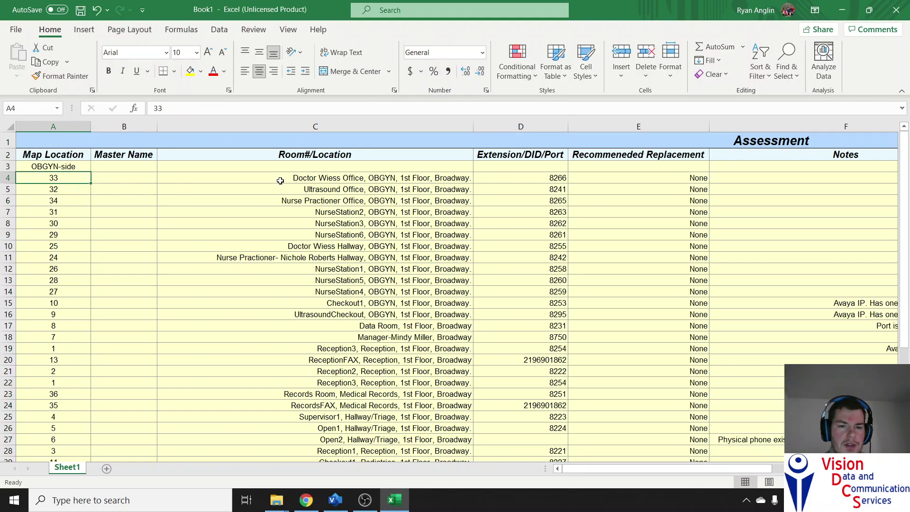
{"action": "left_click", "coordinate": [303, 177]}
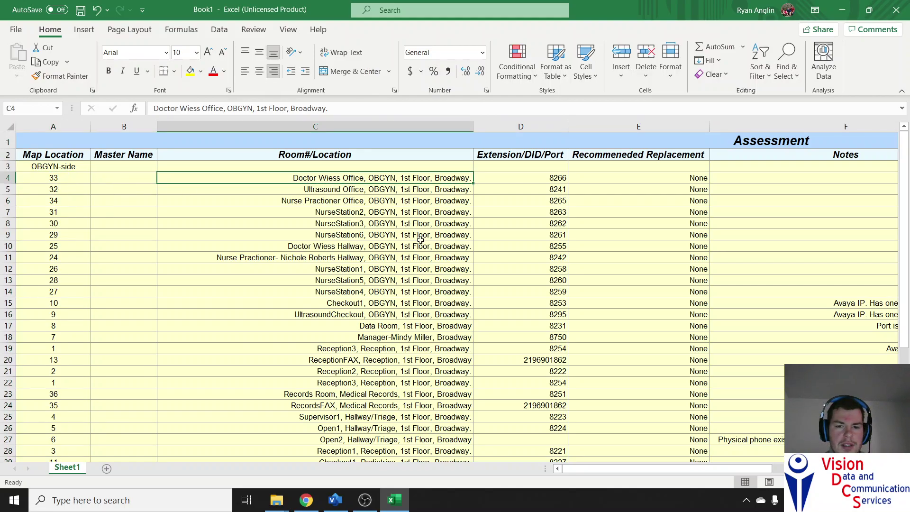
{"action": "left_click", "coordinate": [335, 499]}
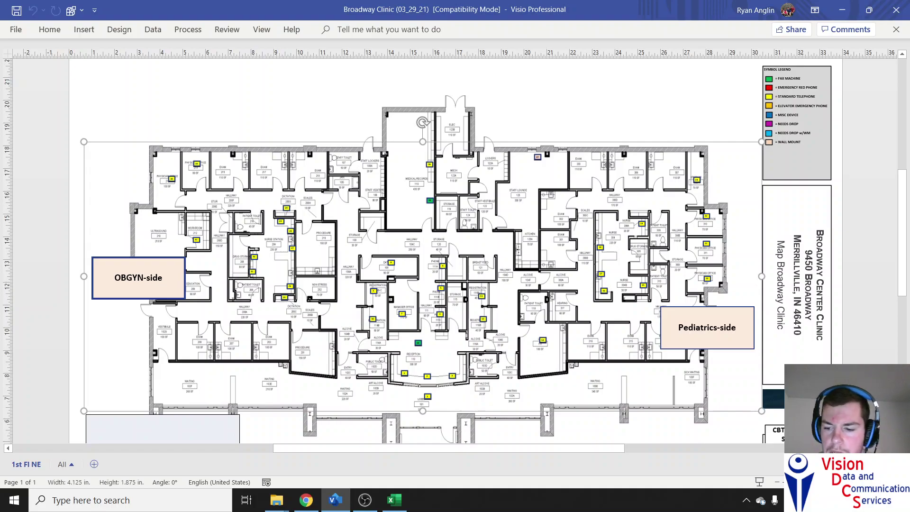
Step: Zoom in and display Shape Data for tag 33, showing IP Phone and 'Jack blocked'
{"action": "scroll", "coordinate": [458, 253], "scroll_direction": "up", "scroll_amount": 2, "text": "ctrl"}
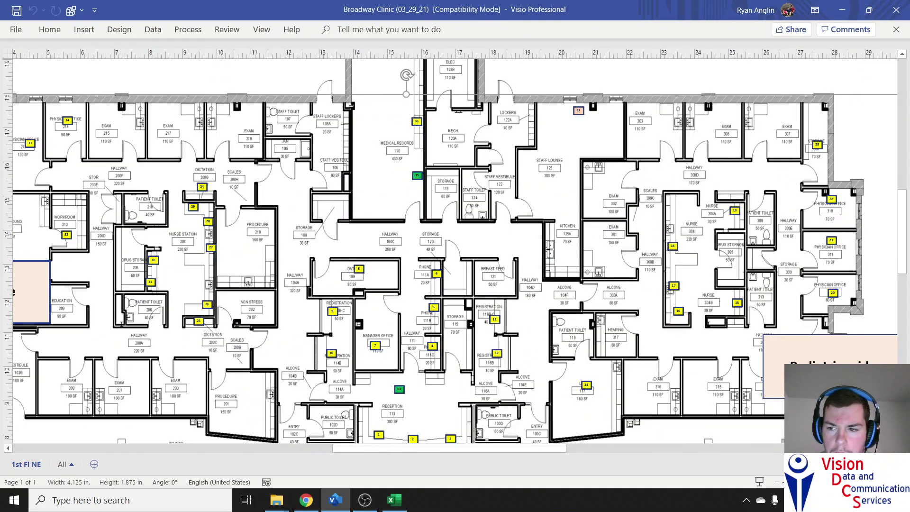
{"action": "right_click", "coordinate": [30, 143]}
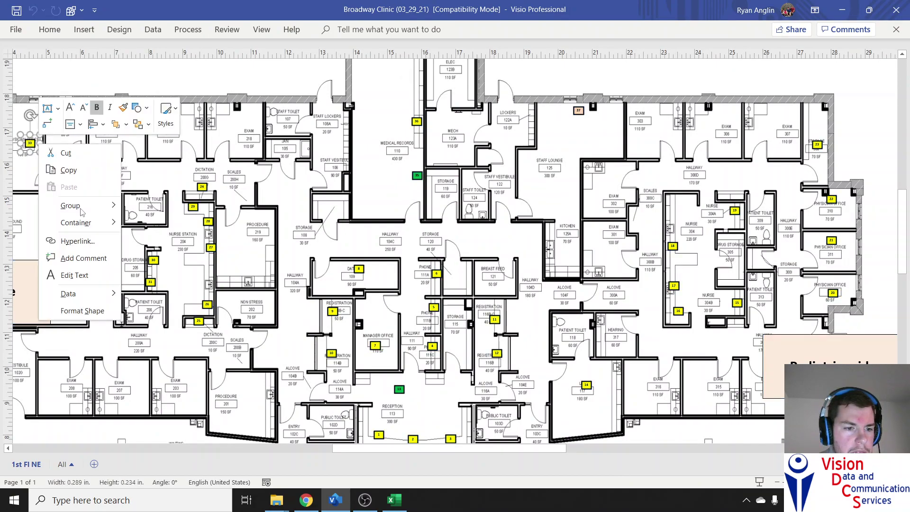
{"action": "mouse_move", "coordinate": [71, 293]}
{"action": "left_click", "coordinate": [146, 297]}
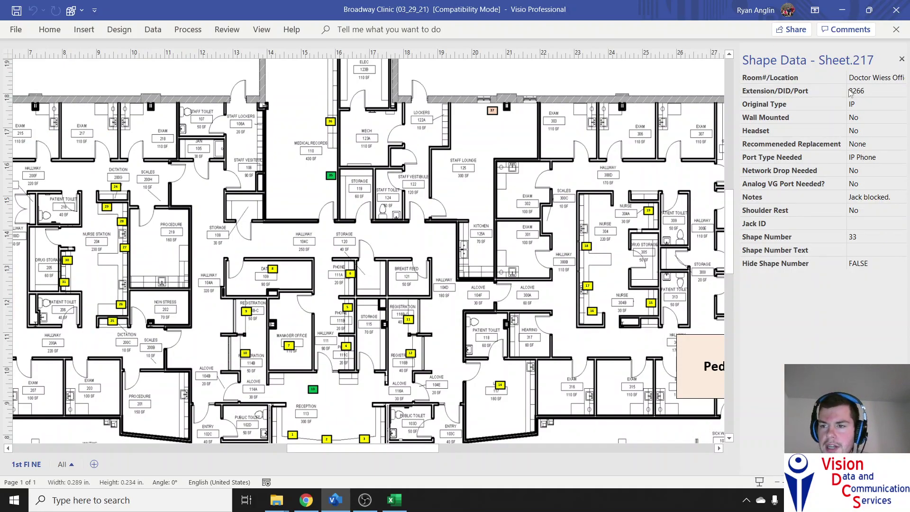
{"action": "left_click", "coordinate": [393, 500]}
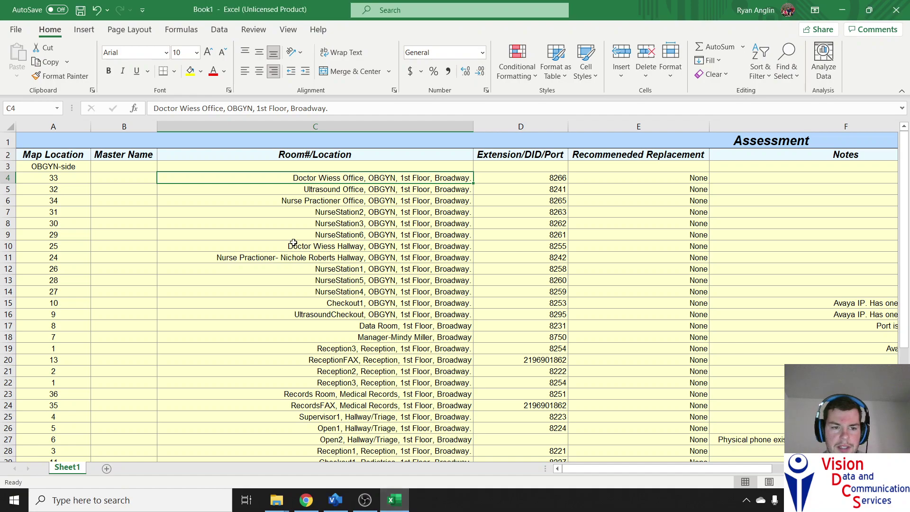
{"action": "key", "text": "Left"}
{"action": "key", "text": "Left"}
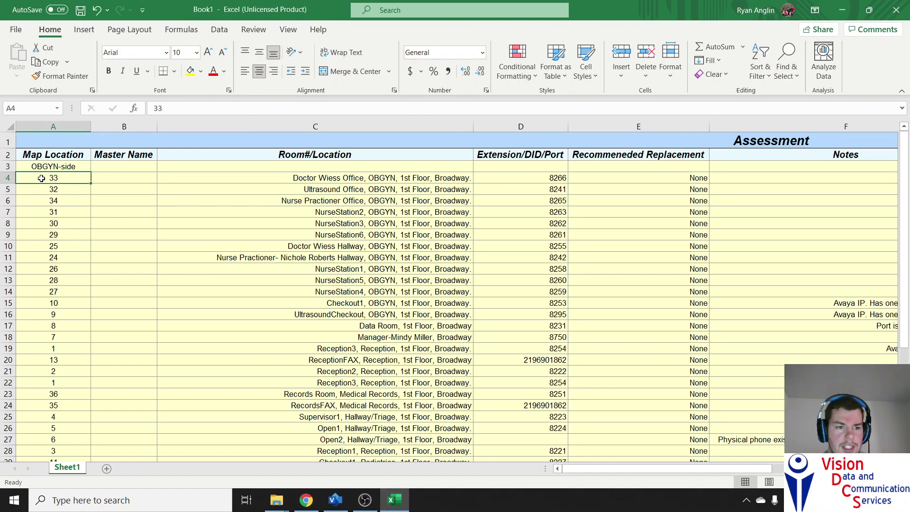
{"action": "left_click", "coordinate": [51, 188]}
{"action": "left_click", "coordinate": [269, 176]}
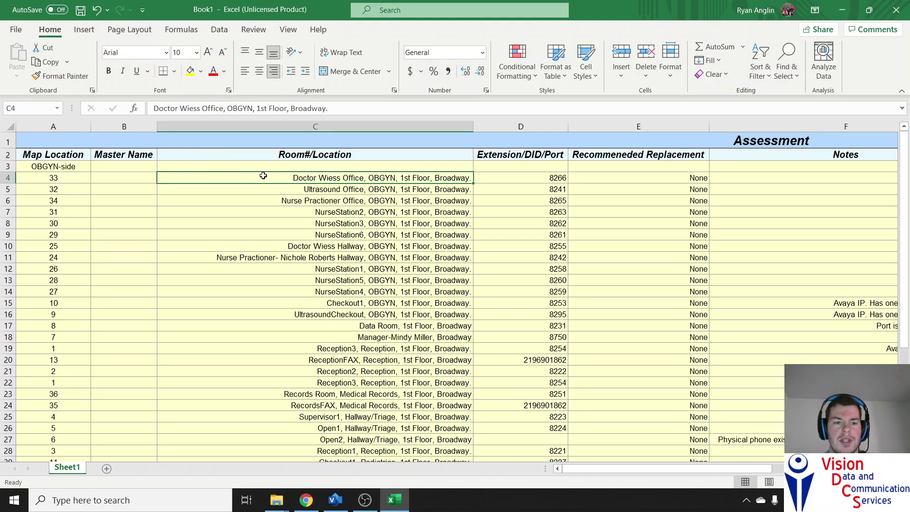
{"action": "key", "text": "Right"}
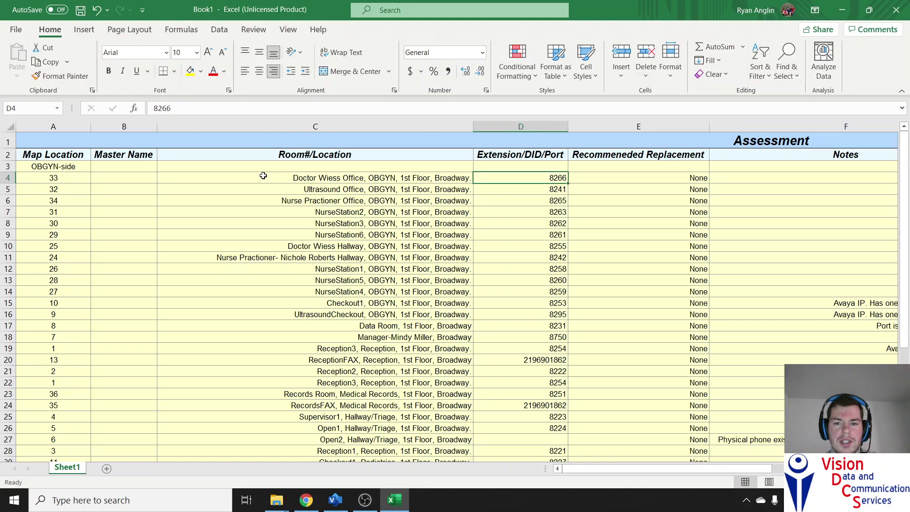
{"action": "key", "text": "Right"}
{"action": "key", "text": "Right"}
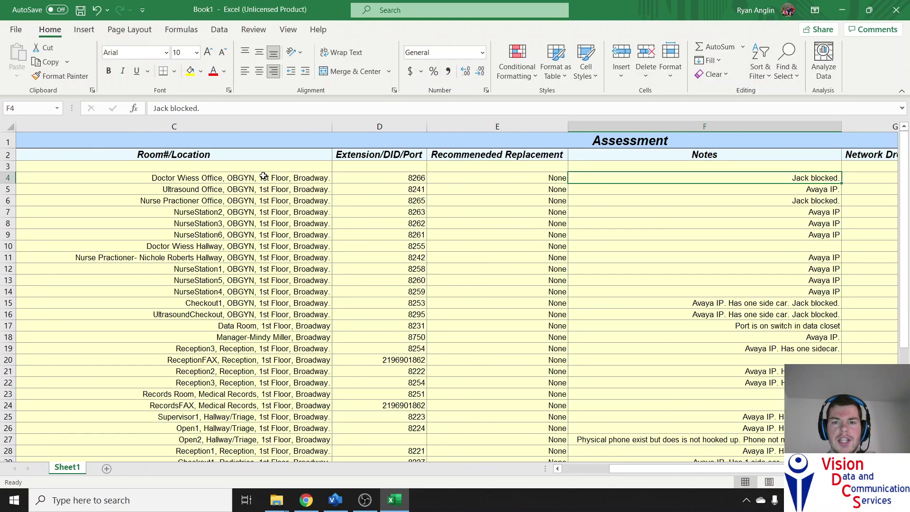
{"action": "key", "text": "Right"}
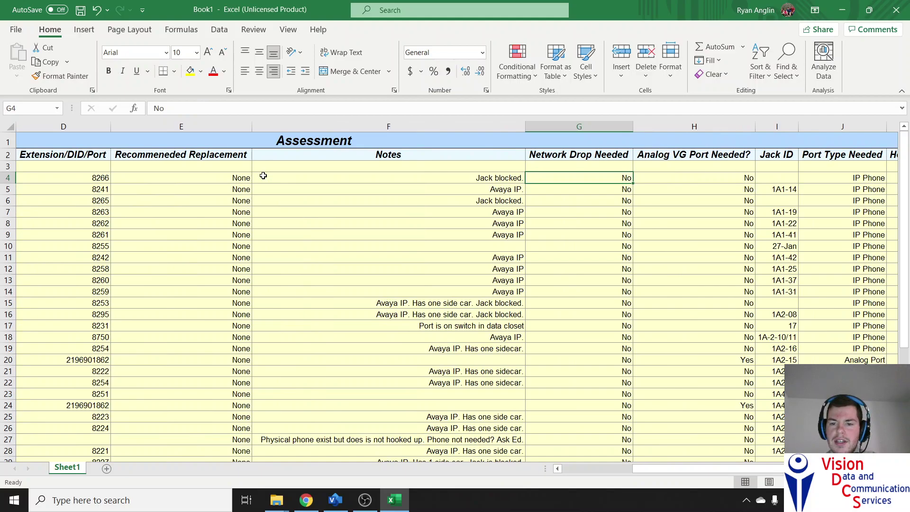
{"action": "key", "text": "Right"}
{"action": "key", "text": "Right"}
{"action": "key", "text": "Right"}
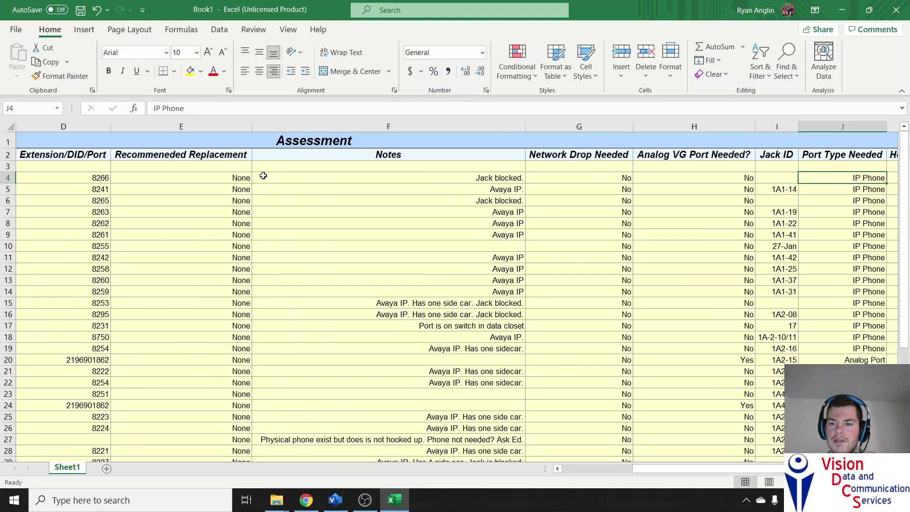
{"action": "key", "text": "Left"}
{"action": "key", "text": "Right"}
{"action": "key", "text": "Right"}
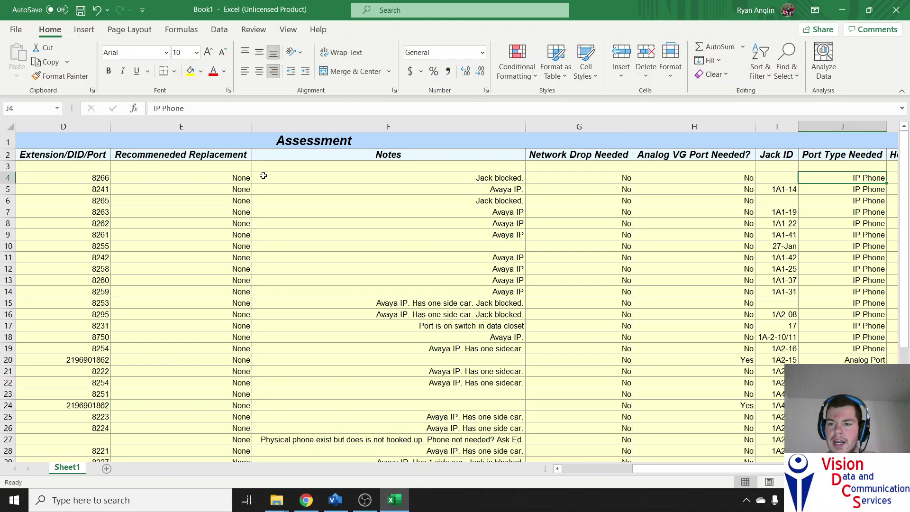
{"action": "key", "text": "Right"}
{"action": "key", "text": "Right"}
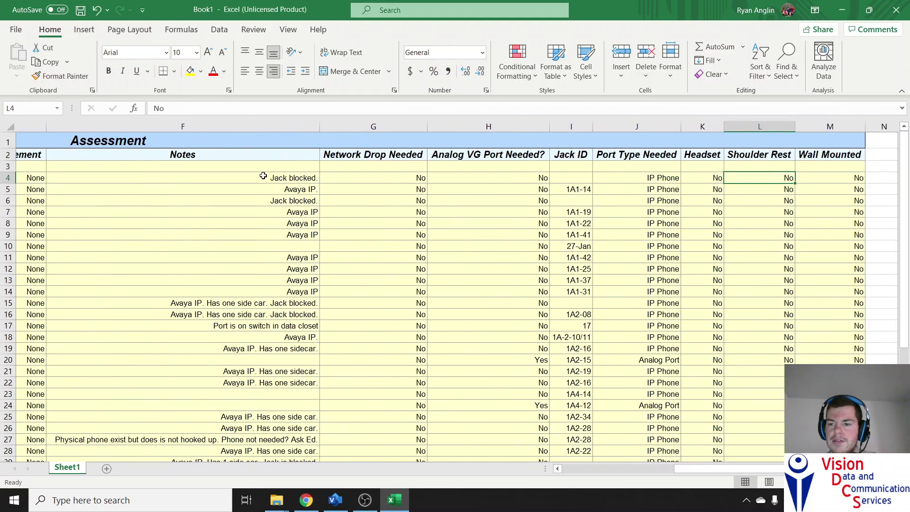
{"action": "key", "text": "Left"}
{"action": "key", "text": "Left"}
{"action": "key", "text": "Left"}
{"action": "key", "text": "Left"}
{"action": "key", "text": "Left"}
{"action": "key", "text": "Left"}
{"action": "key", "text": "Left"}
{"action": "key", "text": "Left"}
{"action": "key", "text": "Left"}
{"action": "key", "text": "Left"}
{"action": "key", "text": "Left"}
{"action": "key", "text": "Left"}
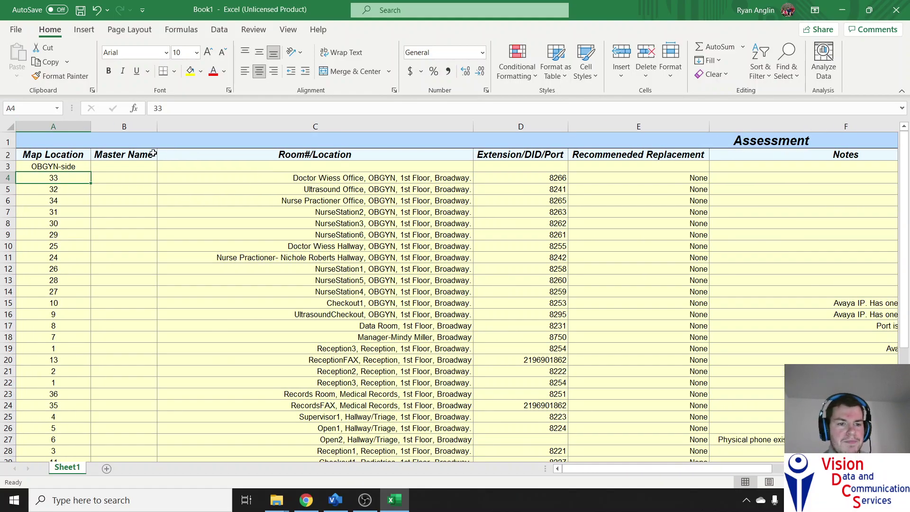
Step: Change heading B2 from Master Name to 'Master Location' and widen column B to fit
{"action": "left_click", "coordinate": [70, 164]}
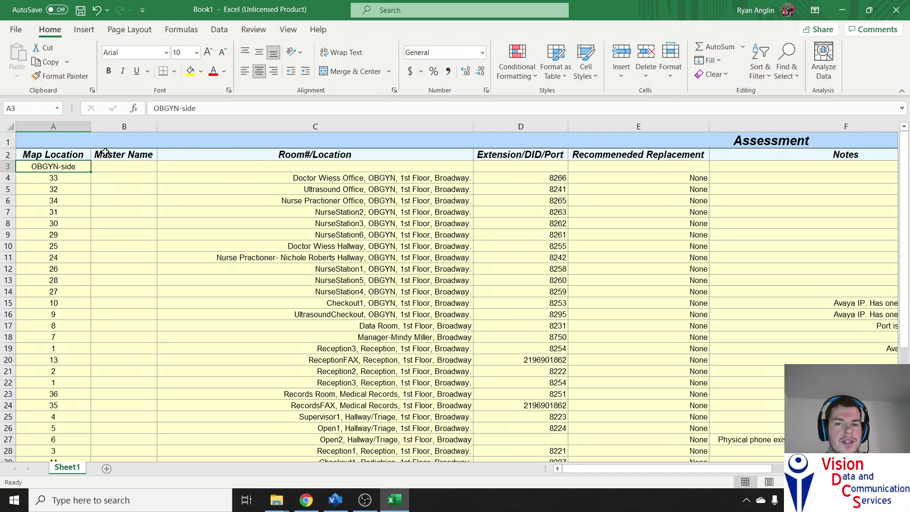
{"action": "left_click", "coordinate": [70, 156]}
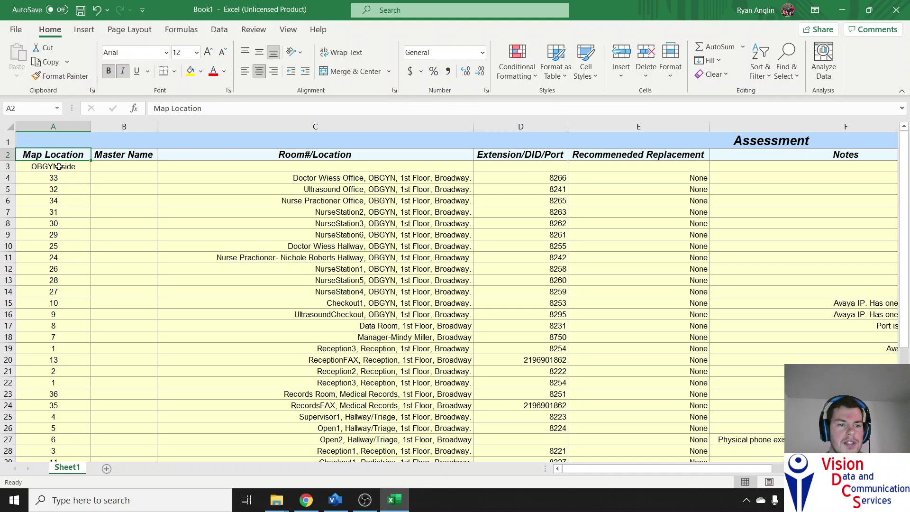
{"action": "left_click", "coordinate": [134, 151]}
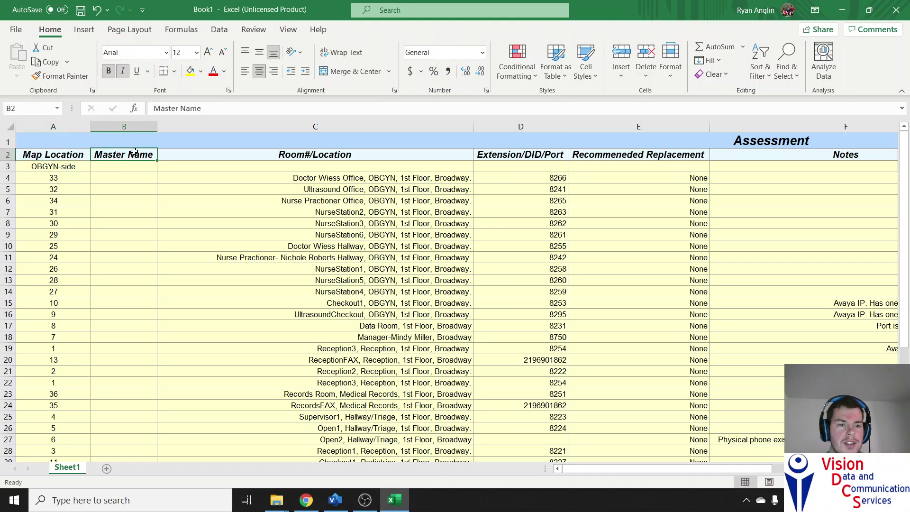
{"action": "left_click", "coordinate": [279, 111]}
{"action": "key", "text": "BackSpace"}
{"action": "key", "text": "BackSpace"}
{"action": "key", "text": "BackSpace"}
{"action": "key", "text": "BackSpace"}
{"action": "type", "text": "Location"}
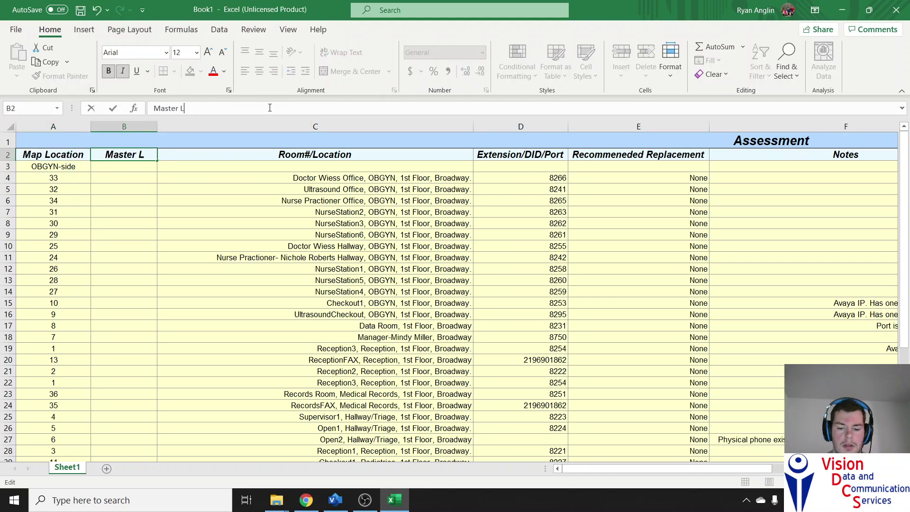
{"action": "left_click", "coordinate": [204, 187]}
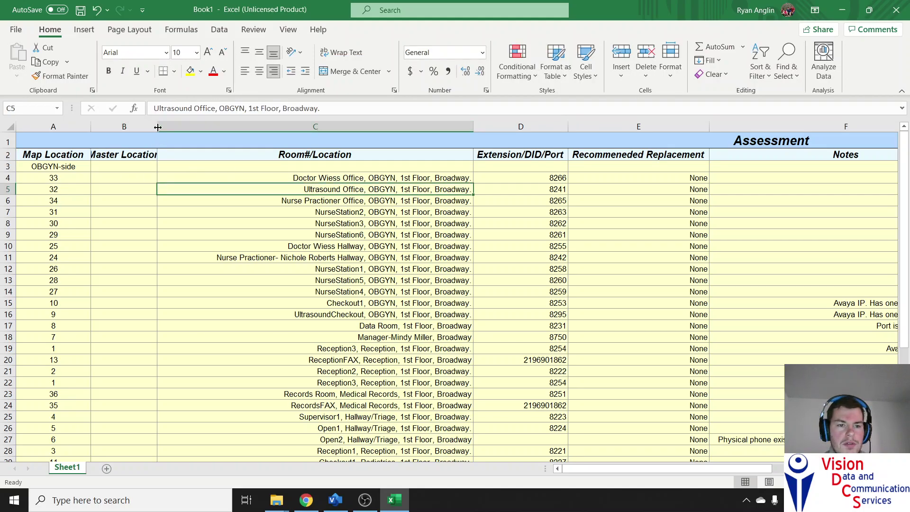
{"action": "mouse_move", "coordinate": [158, 127]}
{"action": "left_mouse_down"}
{"action": "mouse_move", "coordinate": [183, 126]}
{"action": "mouse_move", "coordinate": [155, 127]}
{"action": "mouse_move", "coordinate": [175, 128]}
{"action": "left_mouse_up"}
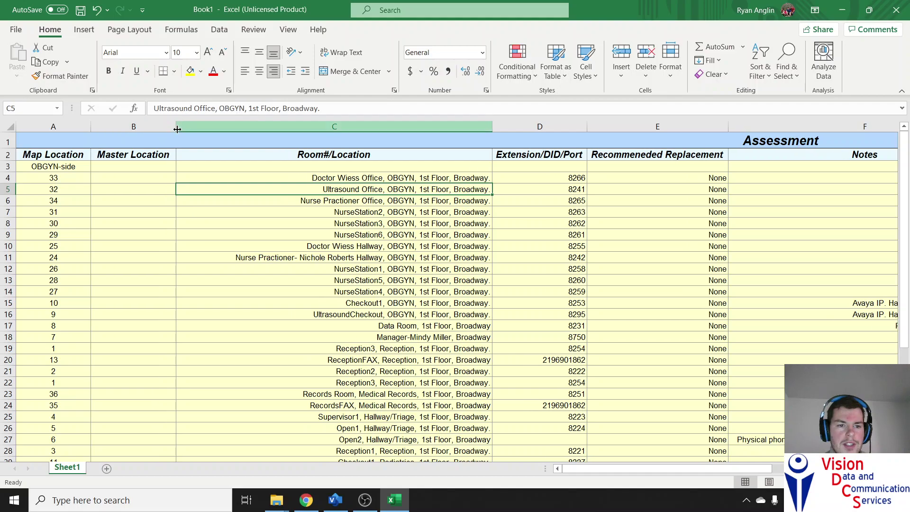
{"action": "left_click", "coordinate": [151, 166]}
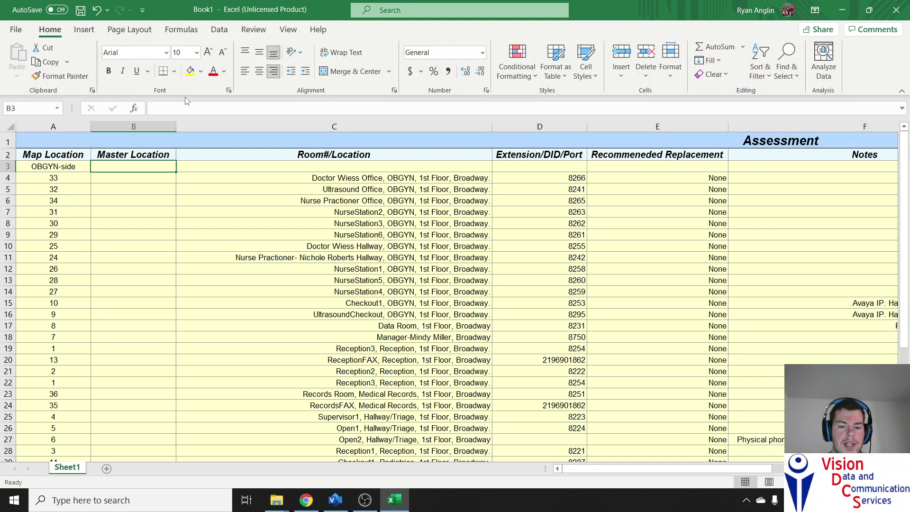
{"action": "left_click", "coordinate": [335, 499]}
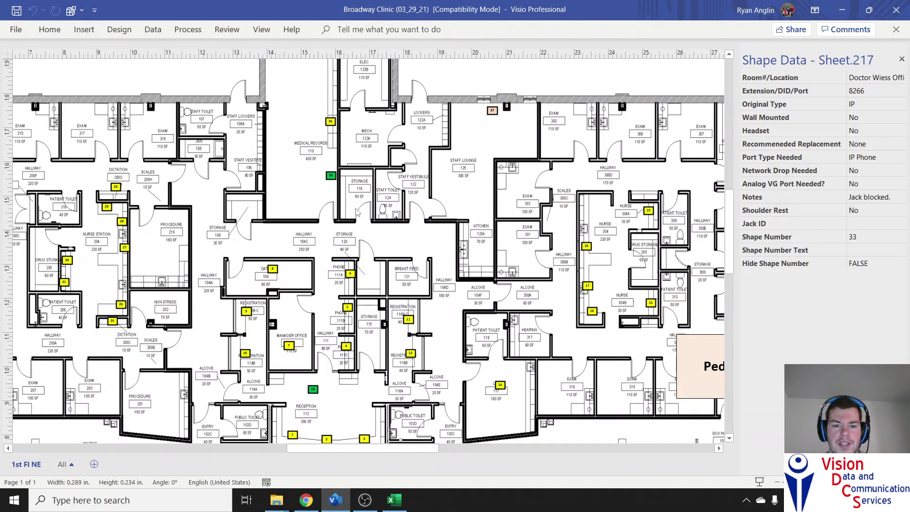
{"action": "scroll", "coordinate": [356, 212], "scroll_direction": "down", "scroll_amount": 5}
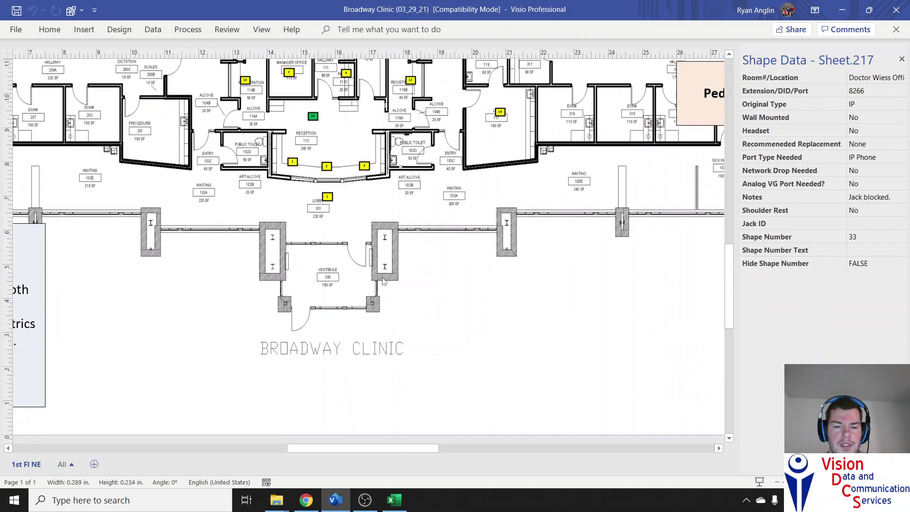
{"action": "left_click", "coordinate": [394, 499]}
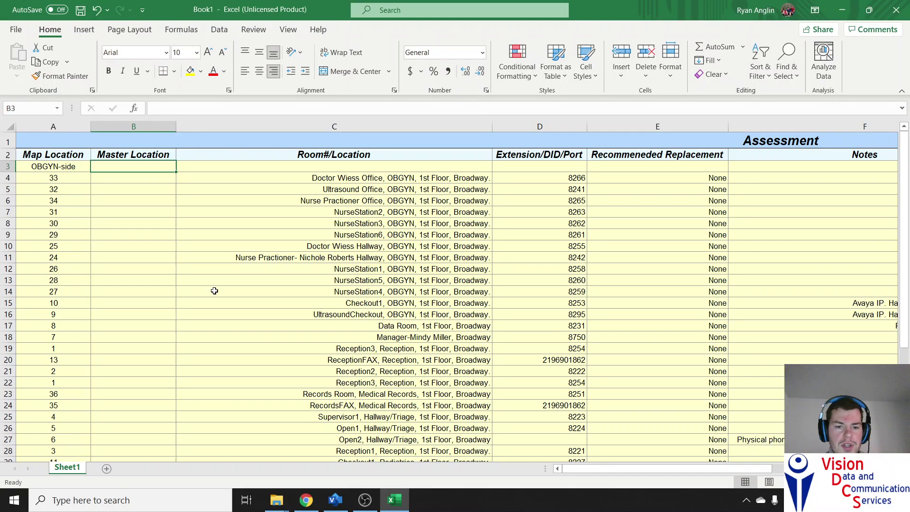
Step: Enter '1st Floor Section 1' in cell B4
{"action": "left_click", "coordinate": [124, 176]}
{"action": "left_click", "coordinate": [151, 109]}
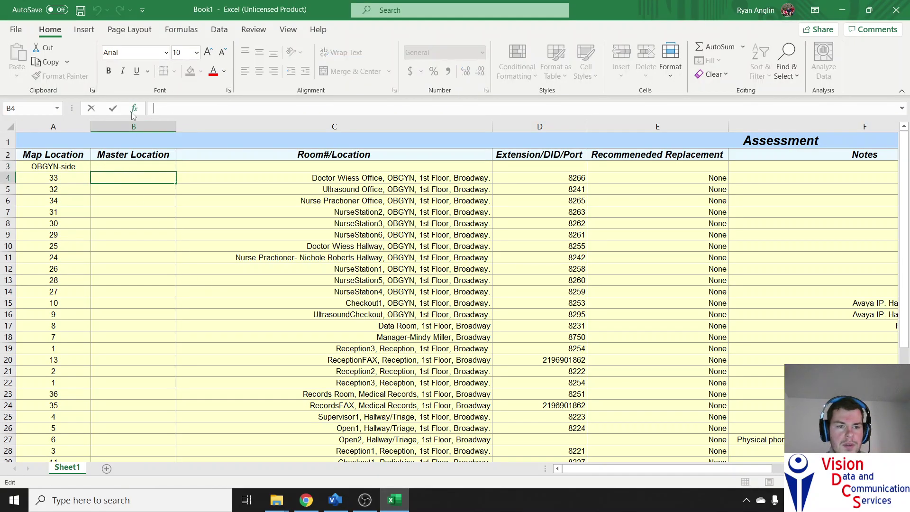
{"action": "type", "text": "1st Floor "}
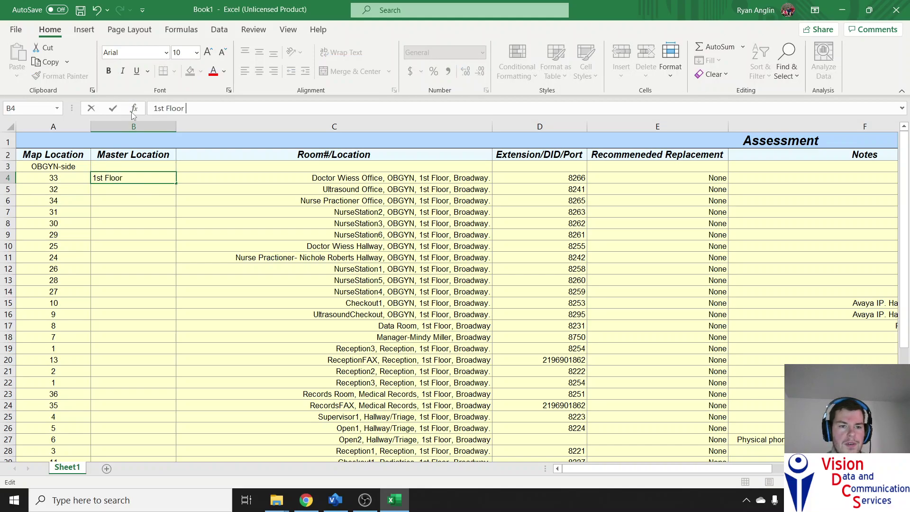
{"action": "type", "text": "Section 1"}
{"action": "left_click", "coordinate": [207, 199]}
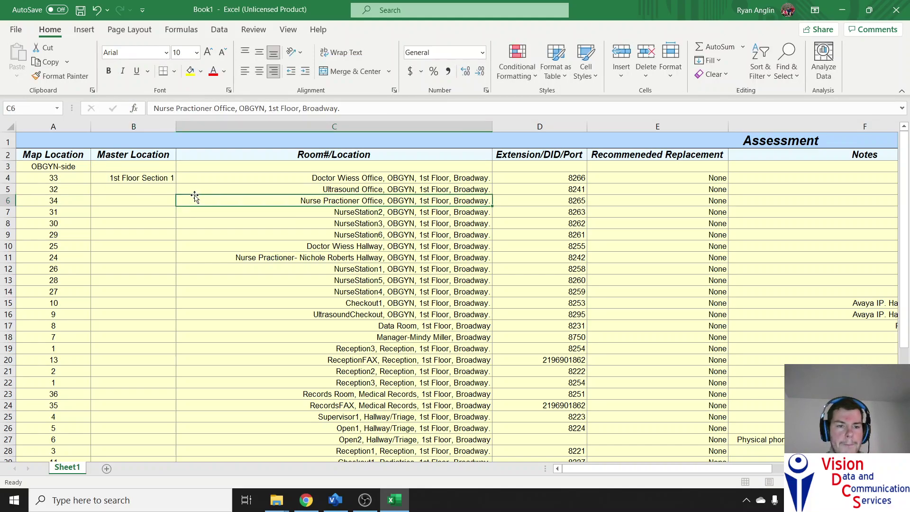
Step: Copy the B4 value and select the cells below it in column B
{"action": "left_click", "coordinate": [157, 177]}
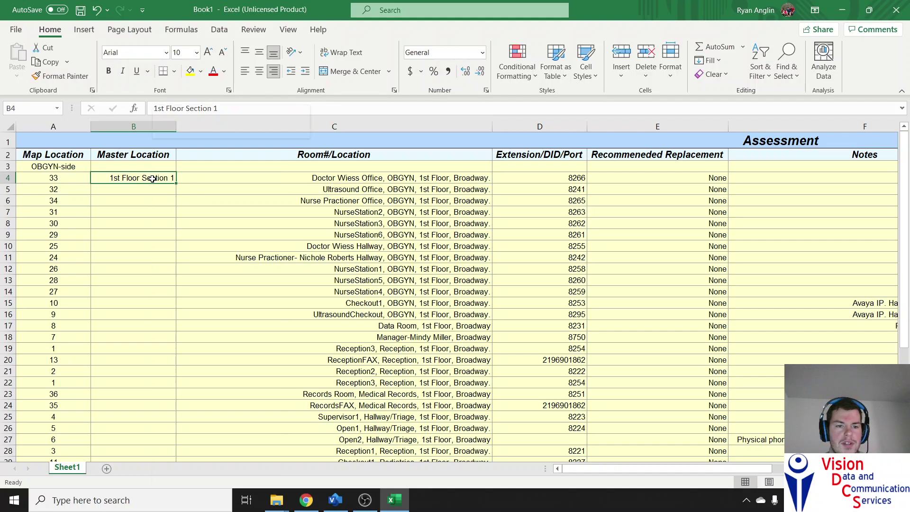
{"action": "right_click", "coordinate": [153, 179]}
{"action": "left_click", "coordinate": [185, 174]}
{"action": "left_click", "coordinate": [146, 185]}
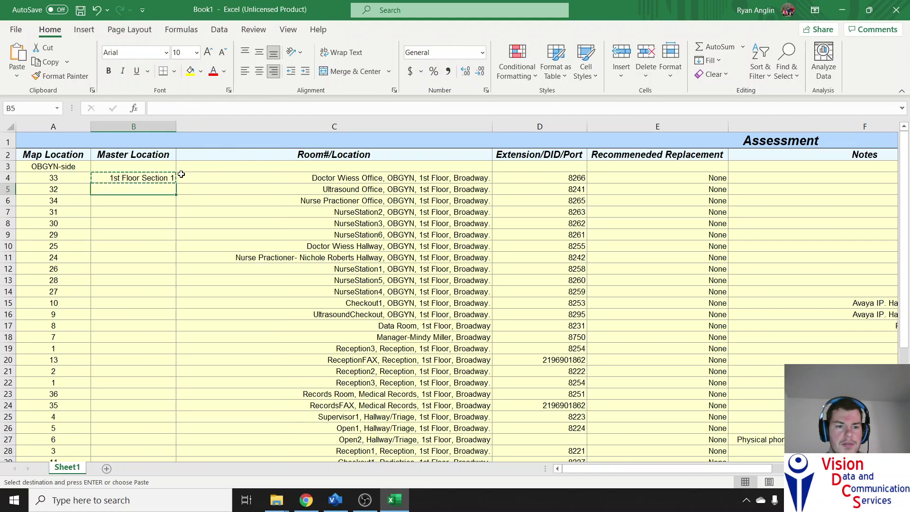
{"action": "left_click_drag", "start_coordinate": [175, 194], "coordinate": [156, 447]}
{"action": "left_click", "coordinate": [335, 499]}
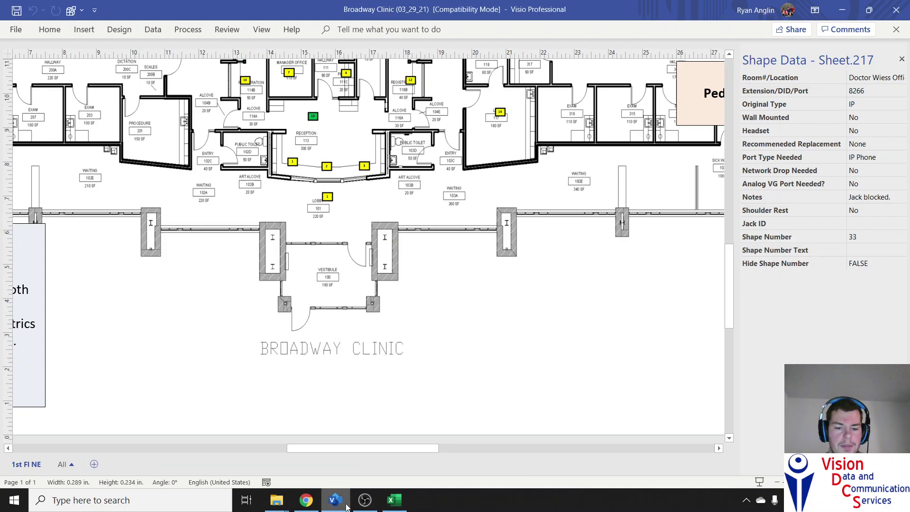
{"action": "left_click", "coordinate": [394, 500]}
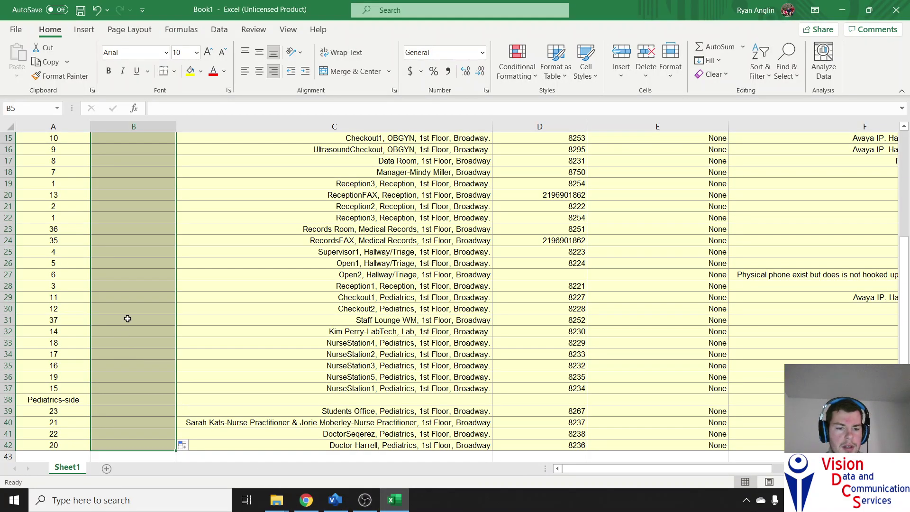
{"action": "scroll", "coordinate": [127, 319], "scroll_direction": "up", "scroll_amount": 4}
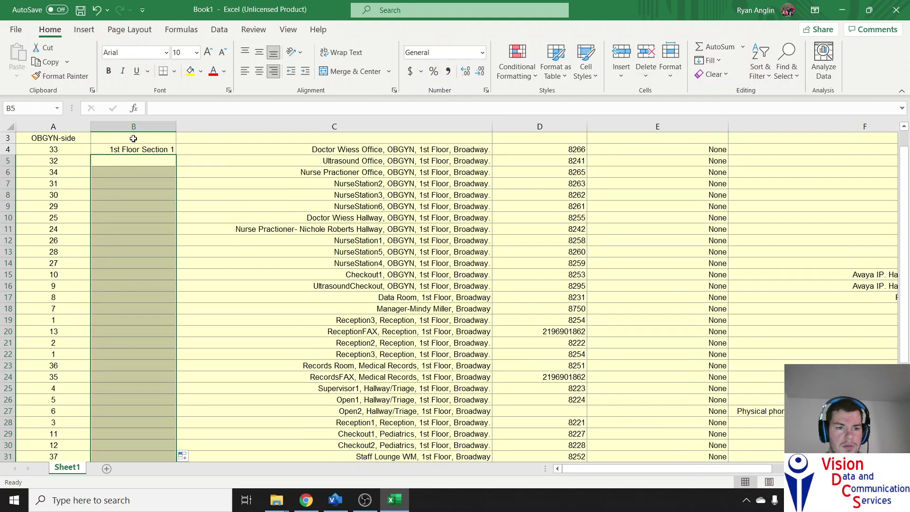
Step: Paste '1st Floor Section 1' into B5:B42 and verify cells B5 and B11
{"action": "right_click", "coordinate": [128, 183]}
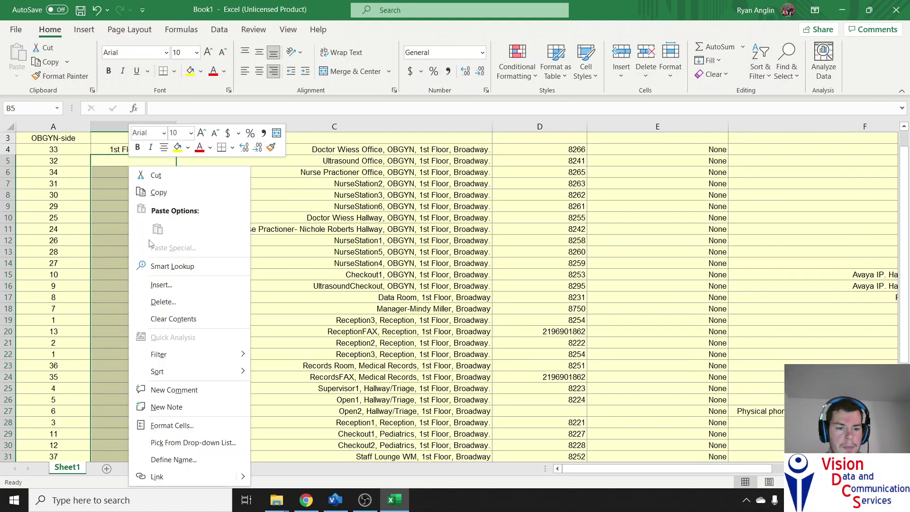
{"action": "left_click", "coordinate": [103, 187]}
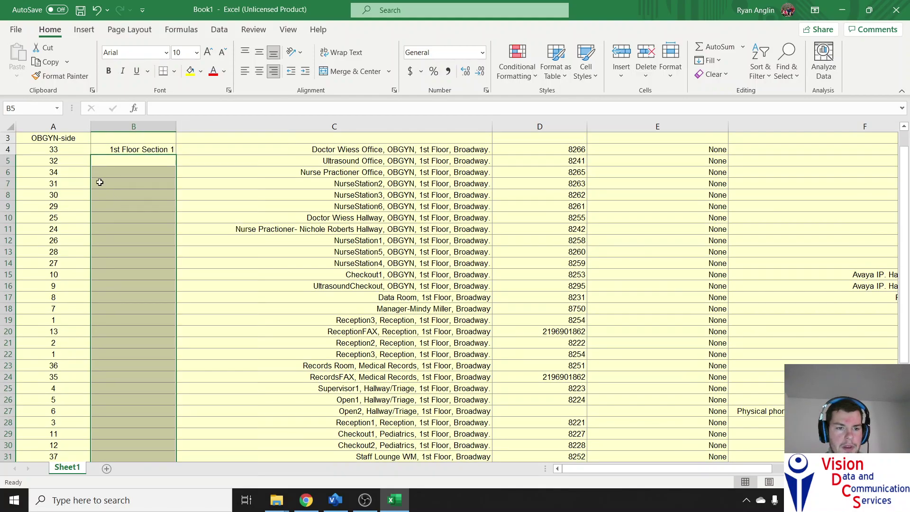
{"action": "left_click", "coordinate": [118, 149]}
{"action": "key", "text": "ctrl+c"}
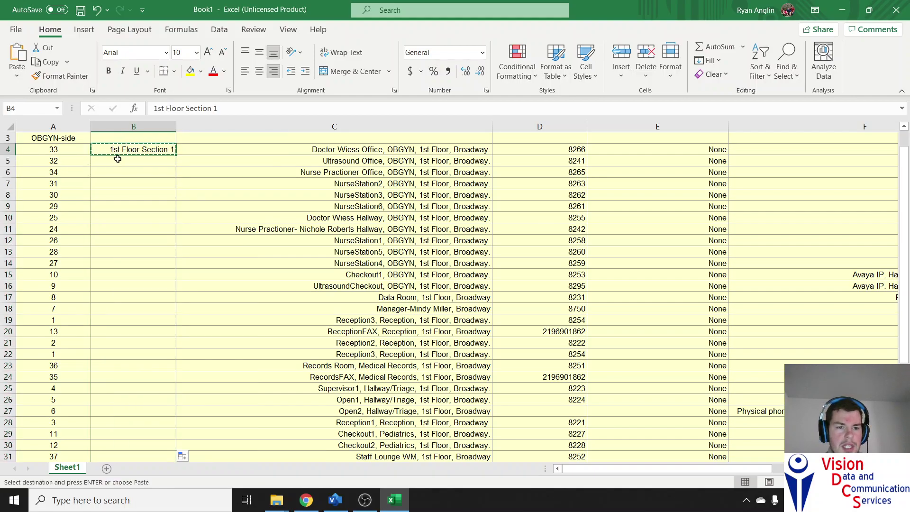
{"action": "left_click_drag", "start_coordinate": [120, 160], "coordinate": [137, 440]}
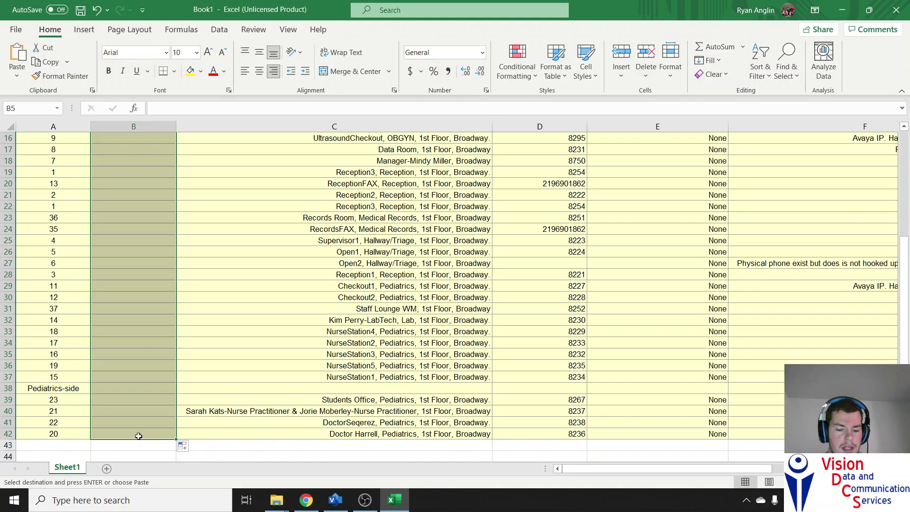
{"action": "key", "text": "ctrl+v"}
{"action": "left_click", "coordinate": [193, 208]}
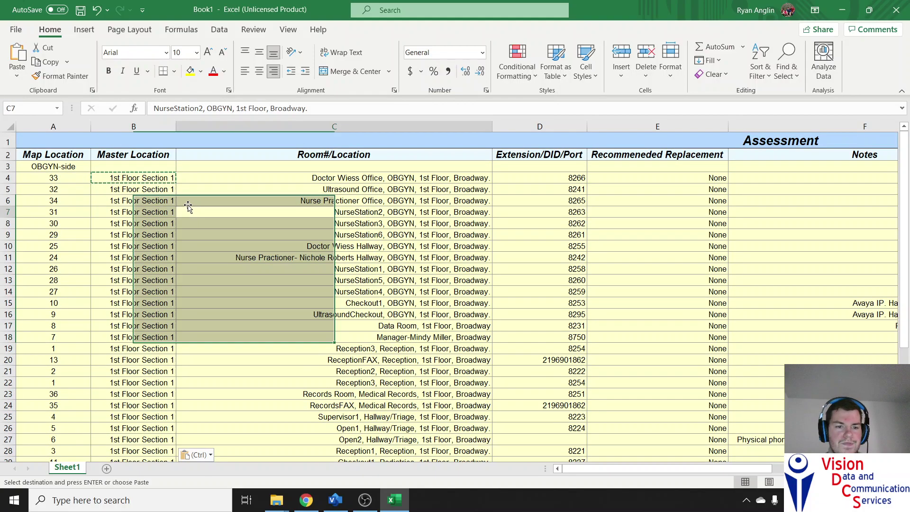
{"action": "left_click", "coordinate": [147, 191]}
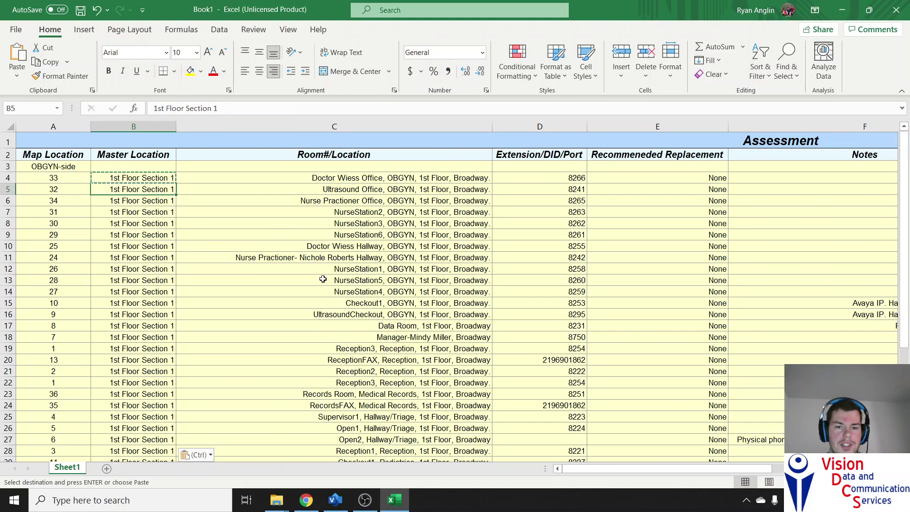
{"action": "left_click", "coordinate": [121, 256]}
Step: End copy mode and centre the entries in column B
{"action": "left_click", "coordinate": [133, 126]}
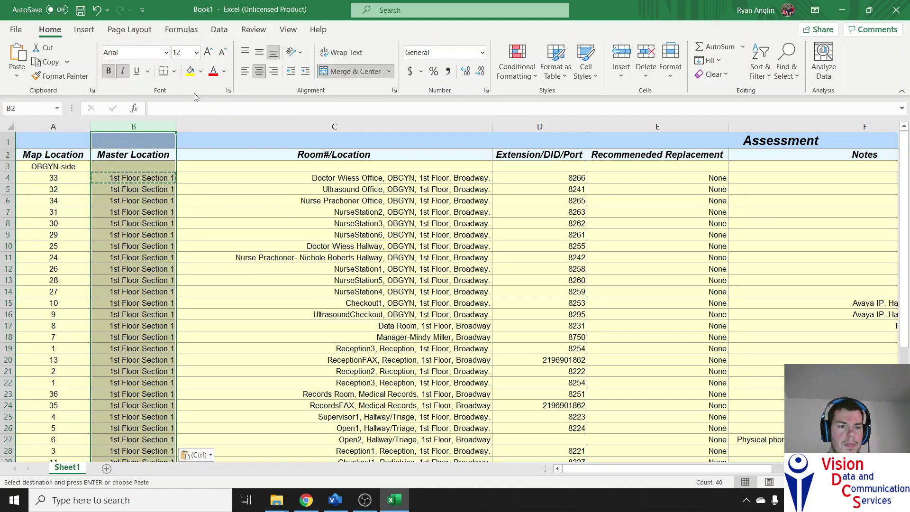
{"action": "key", "text": "Escape"}
{"action": "left_click", "coordinate": [258, 71]}
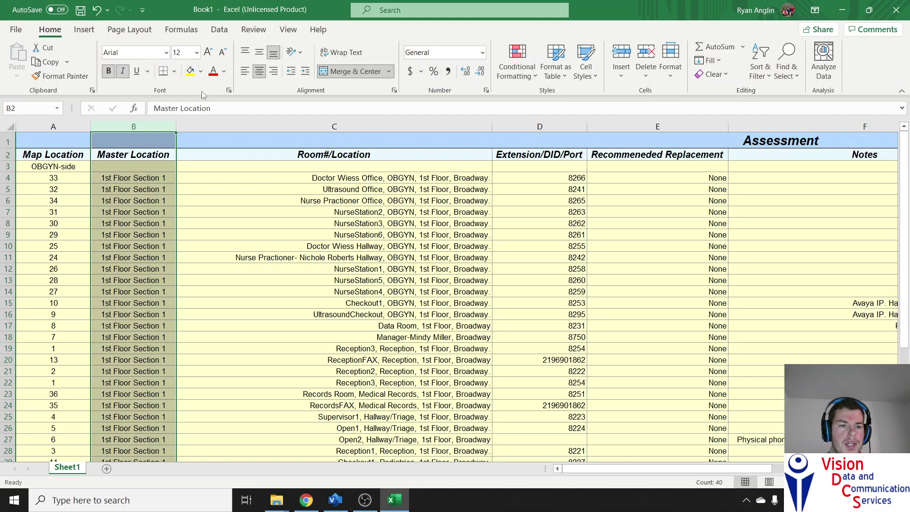
{"action": "left_click", "coordinate": [60, 189]}
Step: Delete row 3, the OBGYN-side label row
{"action": "key", "text": "Up"}
{"action": "key", "text": "Up"}
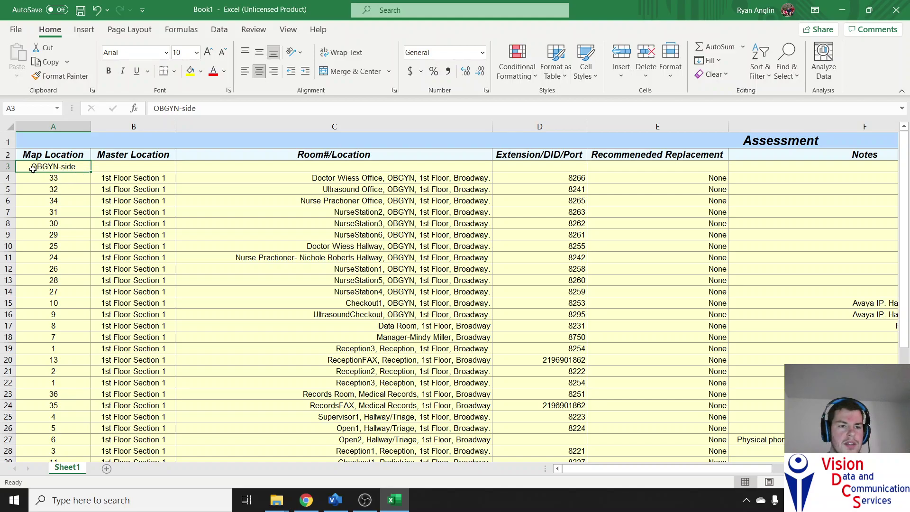
{"action": "left_click", "coordinate": [9, 167]}
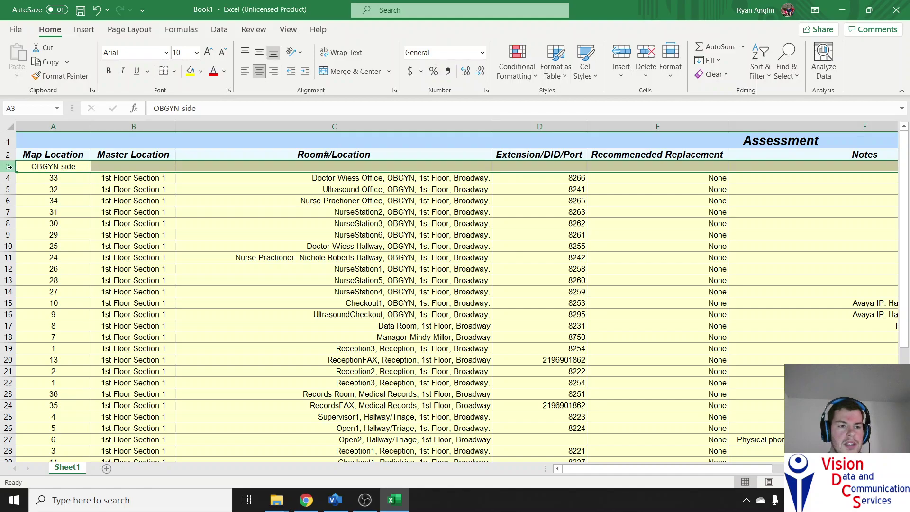
{"action": "right_click", "coordinate": [9, 166]}
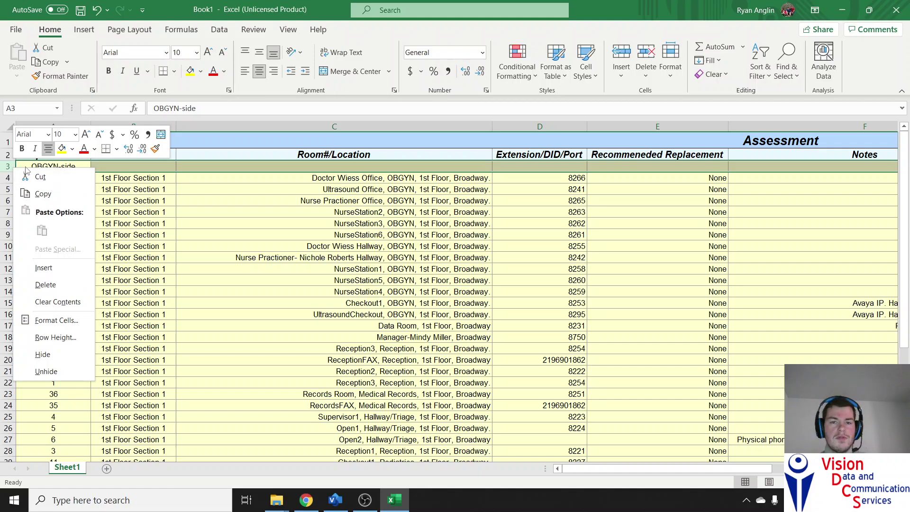
{"action": "left_click", "coordinate": [34, 287]}
Step: Delete row 37, the Pediatrics-side label row
{"action": "left_click", "coordinate": [195, 256]}
{"action": "scroll", "coordinate": [155, 246], "scroll_direction": "down", "scroll_amount": 1}
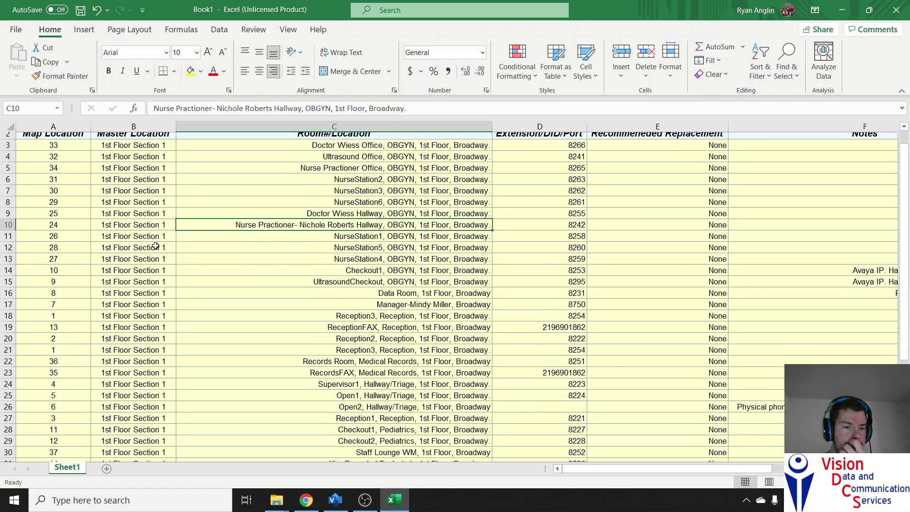
{"action": "scroll", "coordinate": [156, 246], "scroll_direction": "down", "scroll_amount": 5}
{"action": "left_click", "coordinate": [53, 369]}
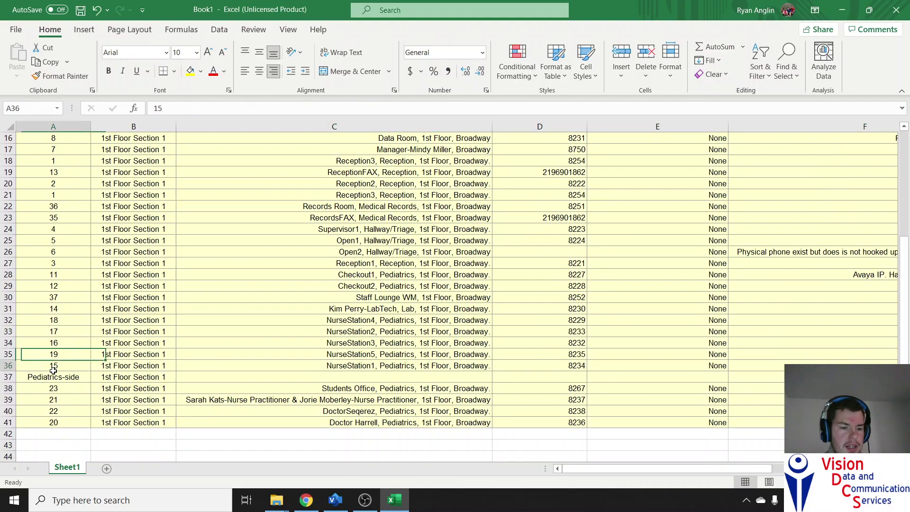
{"action": "left_click", "coordinate": [48, 374]}
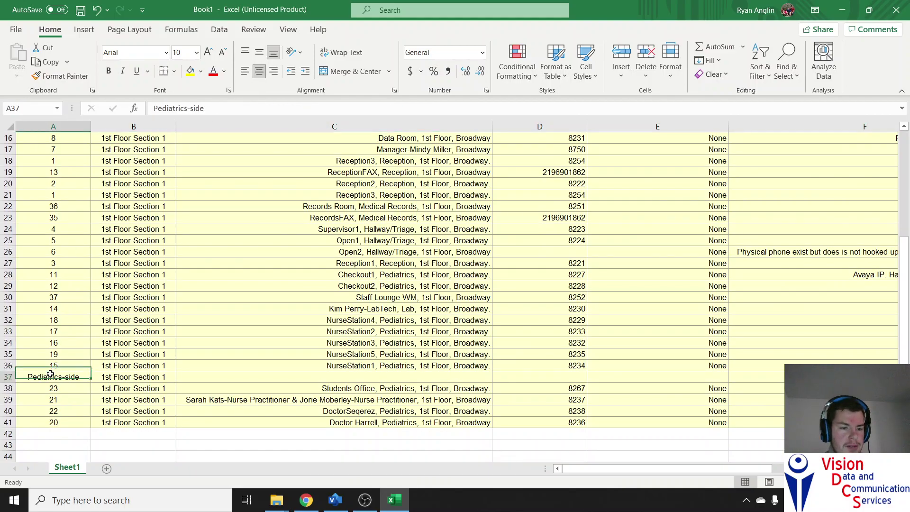
{"action": "left_click", "coordinate": [5, 377]}
{"action": "right_click", "coordinate": [6, 377]}
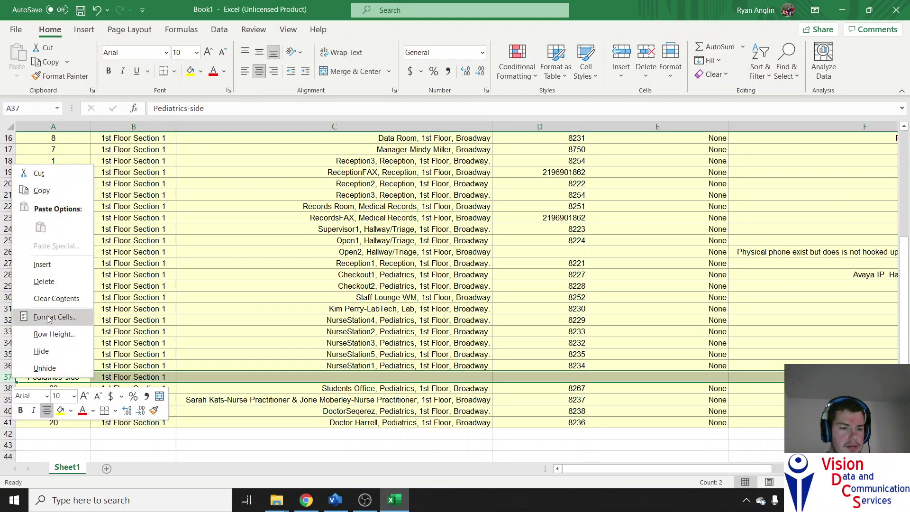
{"action": "left_click", "coordinate": [33, 281]}
{"action": "left_click", "coordinate": [195, 401]}
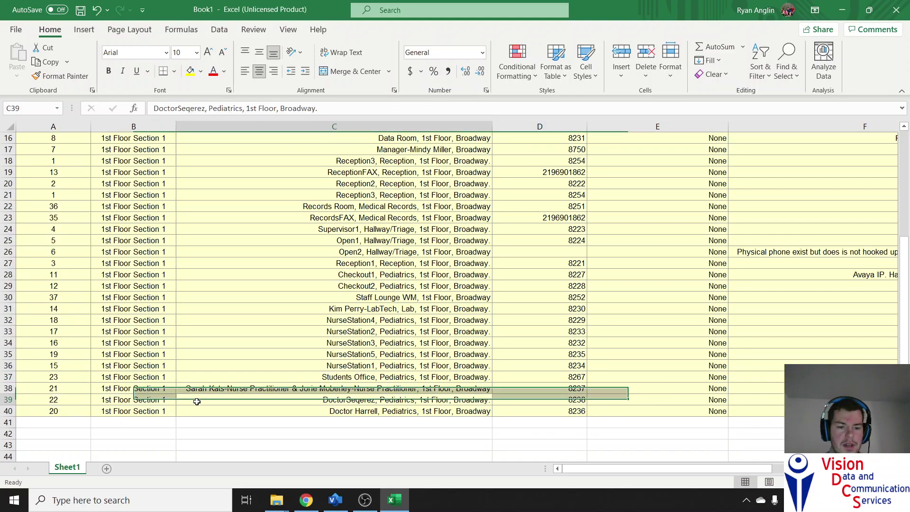
{"action": "scroll", "coordinate": [192, 393], "scroll_direction": "up", "scroll_amount": 5}
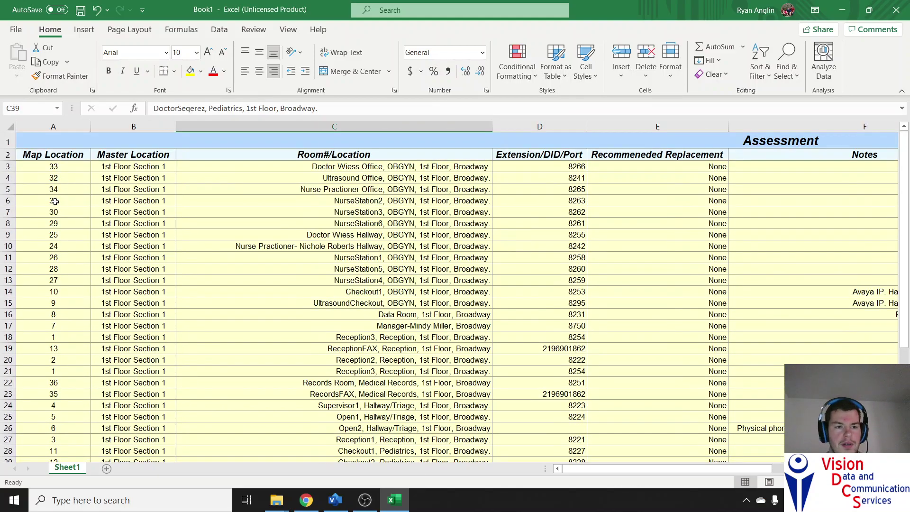
Step: Replace the Room#/Location heading in C2 with 'Description'
{"action": "scroll", "coordinate": [85, 292], "scroll_direction": "down", "scroll_amount": 6}
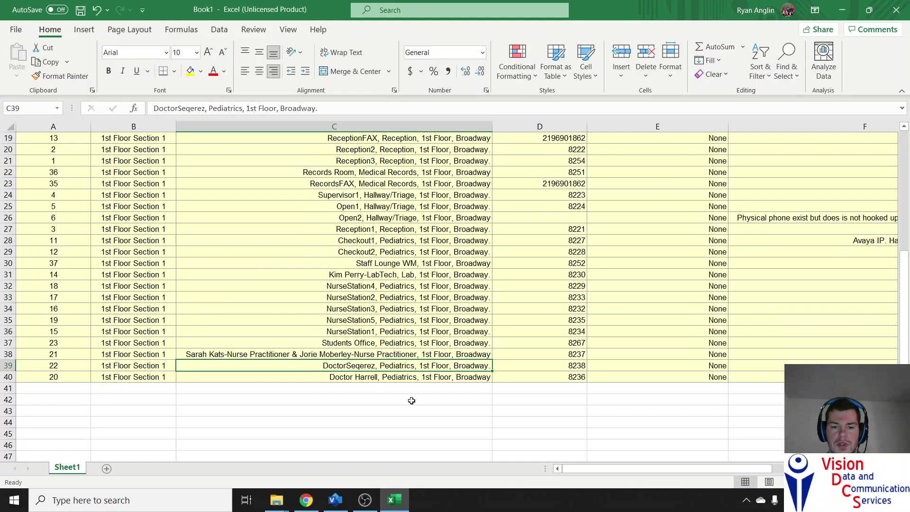
{"action": "scroll", "coordinate": [375, 369], "scroll_direction": "up", "scroll_amount": 3}
{"action": "scroll", "coordinate": [375, 369], "scroll_direction": "up", "scroll_amount": 3}
{"action": "left_click", "coordinate": [417, 213]}
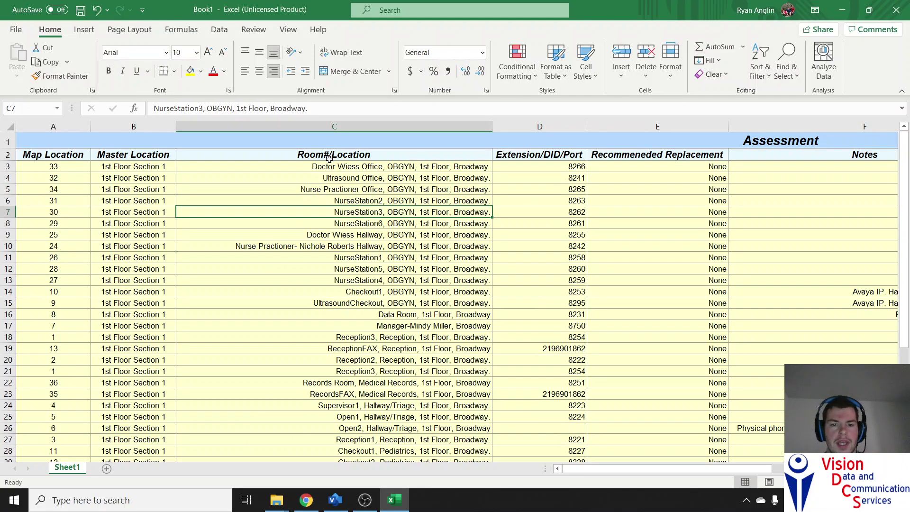
{"action": "left_click", "coordinate": [375, 153]}
{"action": "left_click_drag", "start_coordinate": [213, 108], "coordinate": [75, 104]}
{"action": "type", "text": "Descrip"}
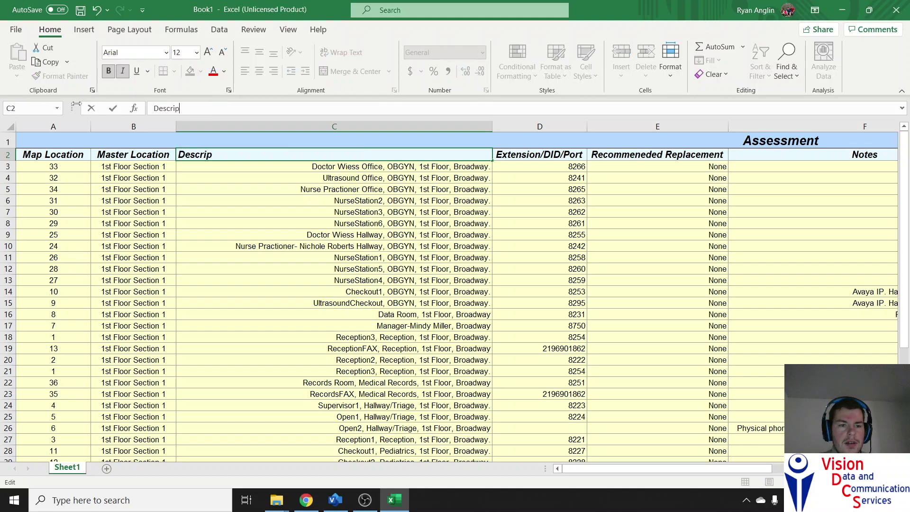
{"action": "type", "text": "tion"}
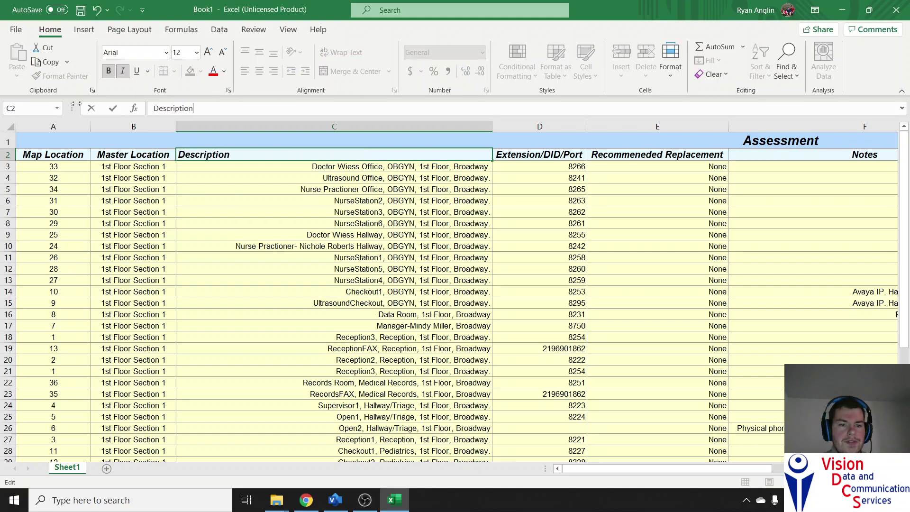
{"action": "left_click", "coordinate": [241, 191]}
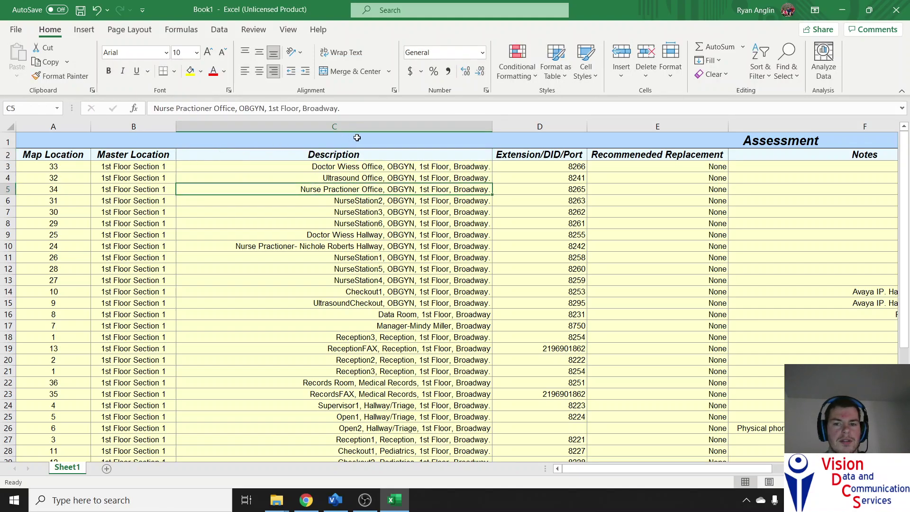
Step: Locate Jack ID cell I9, misread as the date 27-Jan, and compare its neighbours
{"action": "left_click", "coordinate": [579, 243]}
{"action": "key", "text": "Right"}
{"action": "key", "text": "Right"}
{"action": "key", "text": "Right"}
{"action": "key", "text": "Right"}
{"action": "key", "text": "Right"}
{"action": "key", "text": "Right"}
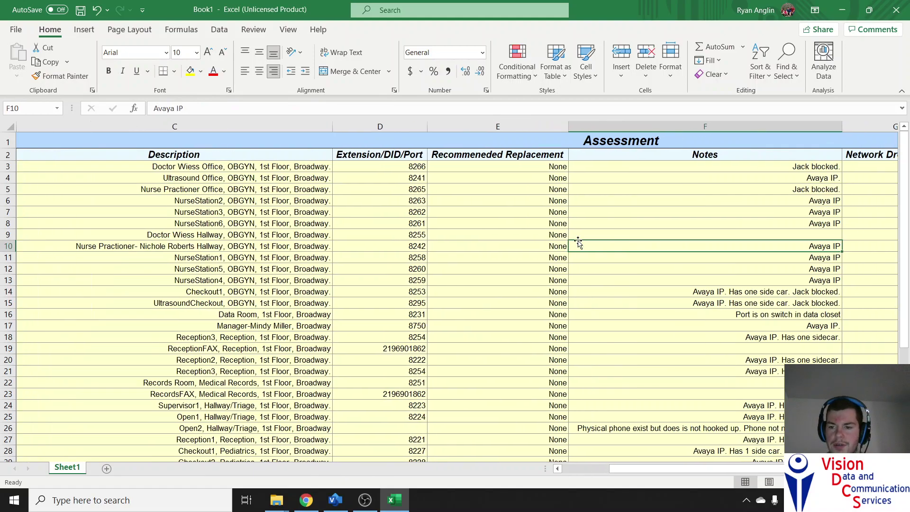
{"action": "key", "text": "Left"}
{"action": "key", "text": "Up"}
{"action": "key", "text": "Up"}
{"action": "key", "text": "Up"}
{"action": "key", "text": "Up"}
{"action": "key", "text": "Up"}
{"action": "key", "text": "Up"}
{"action": "key", "text": "Up"}
{"action": "key", "text": "Up"}
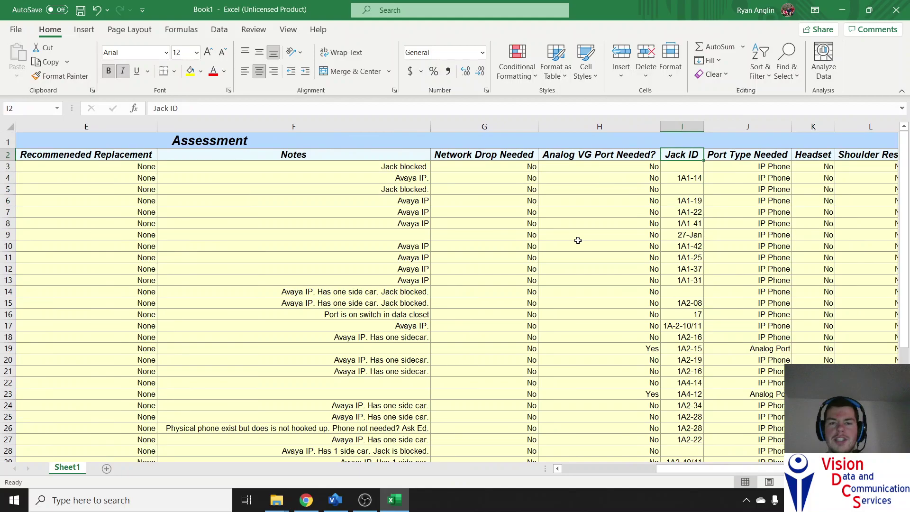
{"action": "key", "text": "Down"}
{"action": "key", "text": "Down"}
{"action": "key", "text": "Down"}
{"action": "key", "text": "Down"}
{"action": "key", "text": "Down"}
{"action": "key", "text": "Down"}
{"action": "key", "text": "Down"}
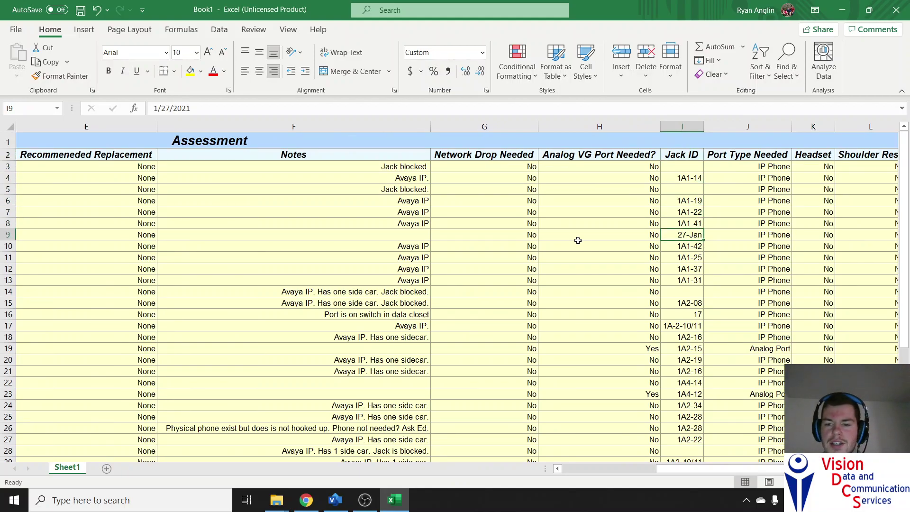
{"action": "key", "text": "Left"}
{"action": "key", "text": "Left"}
{"action": "key", "text": "Right"}
{"action": "key", "text": "Right"}
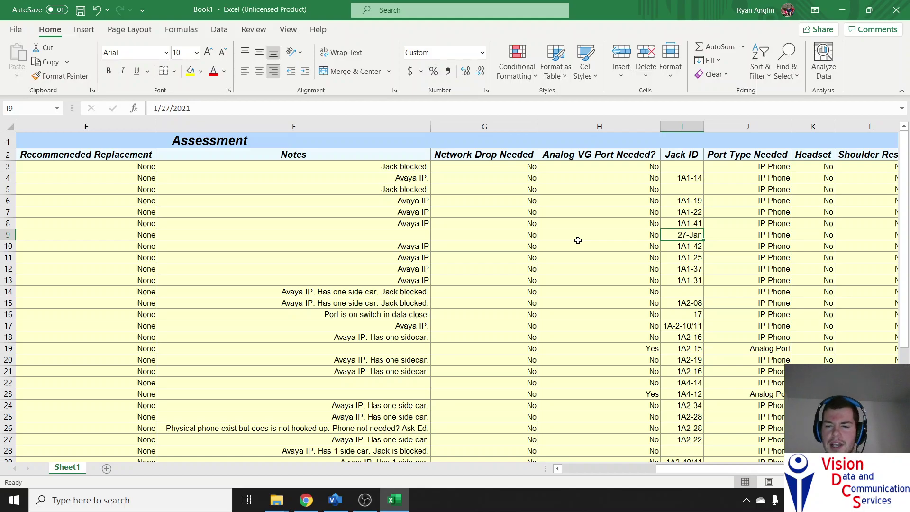
{"action": "key", "text": "Up"}
{"action": "key", "text": "Down"}
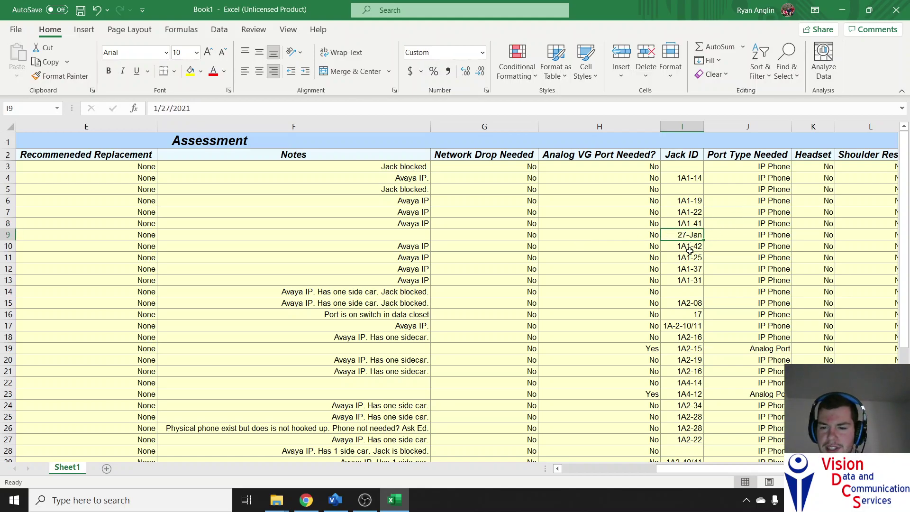
{"action": "key", "text": "Left"}
{"action": "key", "text": "Left"}
{"action": "key", "text": "Left"}
{"action": "key", "text": "Left"}
{"action": "key", "text": "Left"}
{"action": "key", "text": "Left"}
{"action": "key", "text": "Left"}
{"action": "key", "text": "Left"}
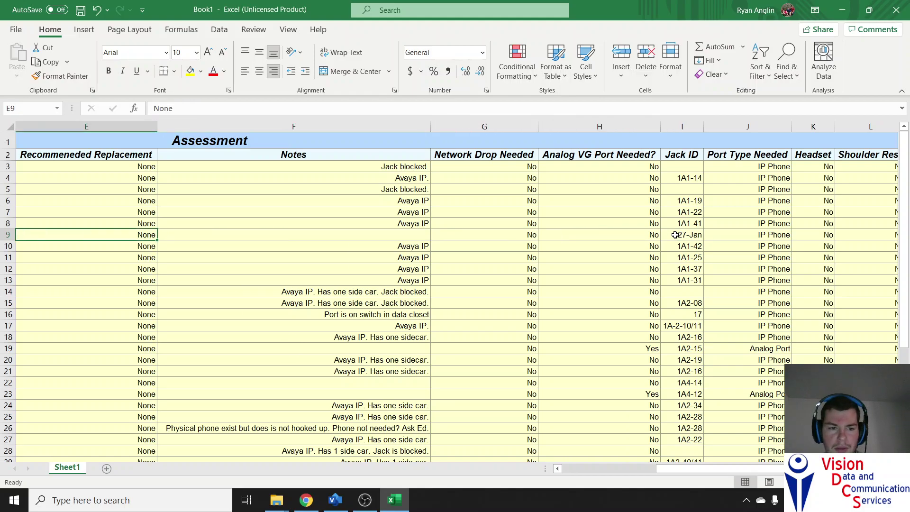
{"action": "key", "text": "Right"}
{"action": "key", "text": "Right"}
{"action": "key", "text": "Right"}
{"action": "key", "text": "Right"}
{"action": "key", "text": "Right"}
{"action": "key", "text": "Right"}
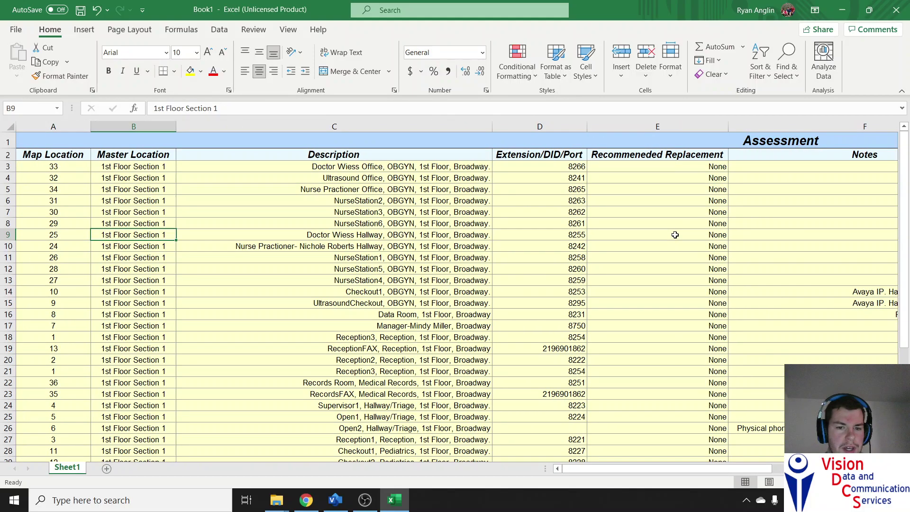
{"action": "key", "text": "Right"}
{"action": "key", "text": "Right"}
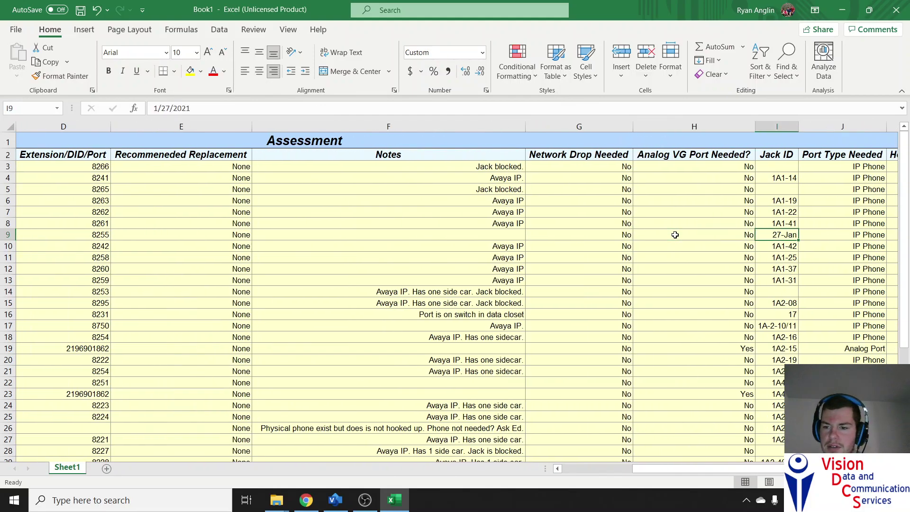
{"action": "left_click", "coordinate": [306, 499]}
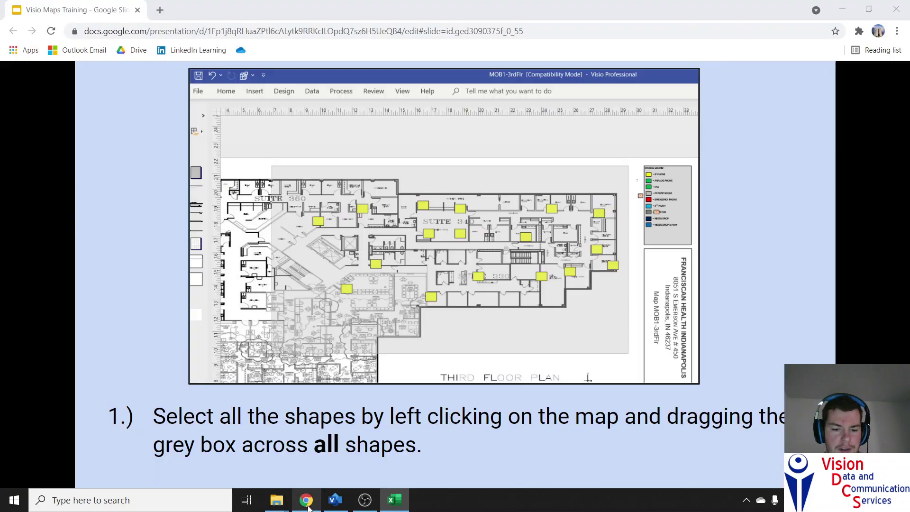
{"action": "left_click", "coordinate": [335, 499]}
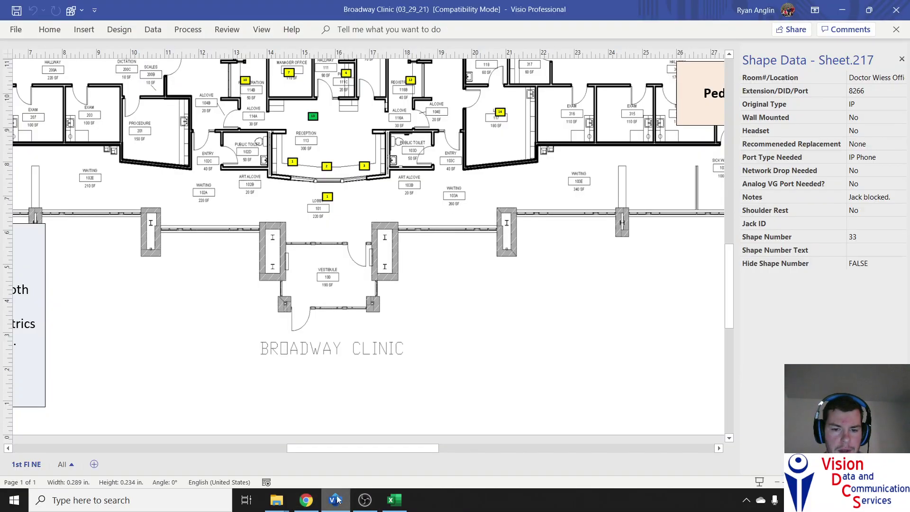
{"action": "scroll", "coordinate": [309, 283], "scroll_direction": "up", "scroll_amount": 3}
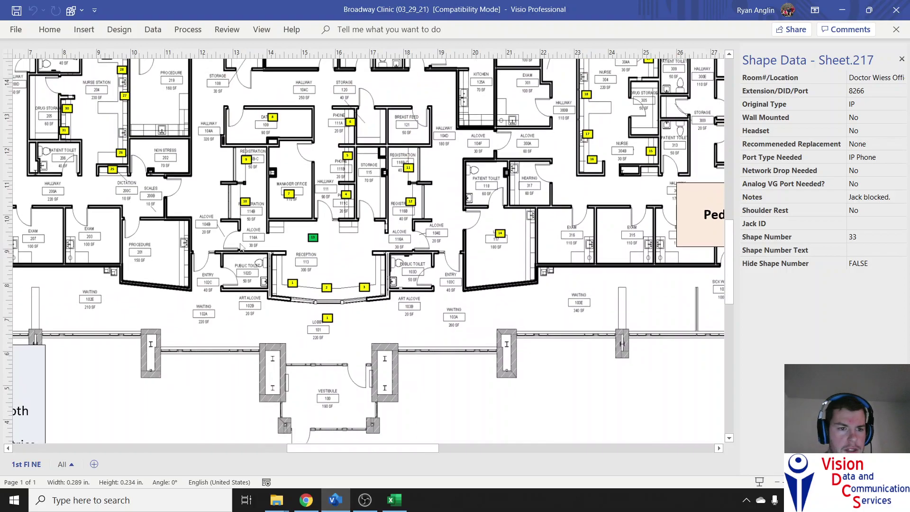
{"action": "left_click", "coordinate": [112, 169]}
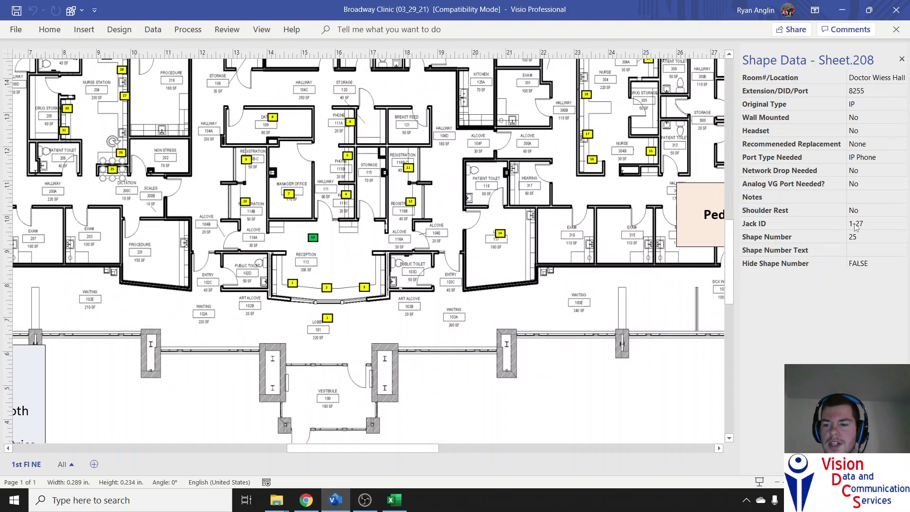
{"action": "left_click", "coordinate": [392, 503]}
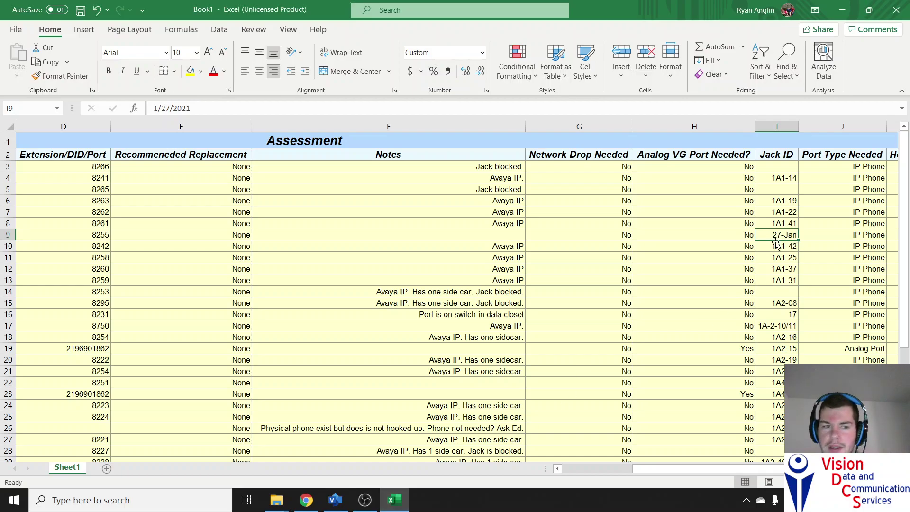
Step: Commit the row 9 Jack ID entry, then switch I9 to Number format and re-enter 1
{"action": "type", "text": "1-27"}
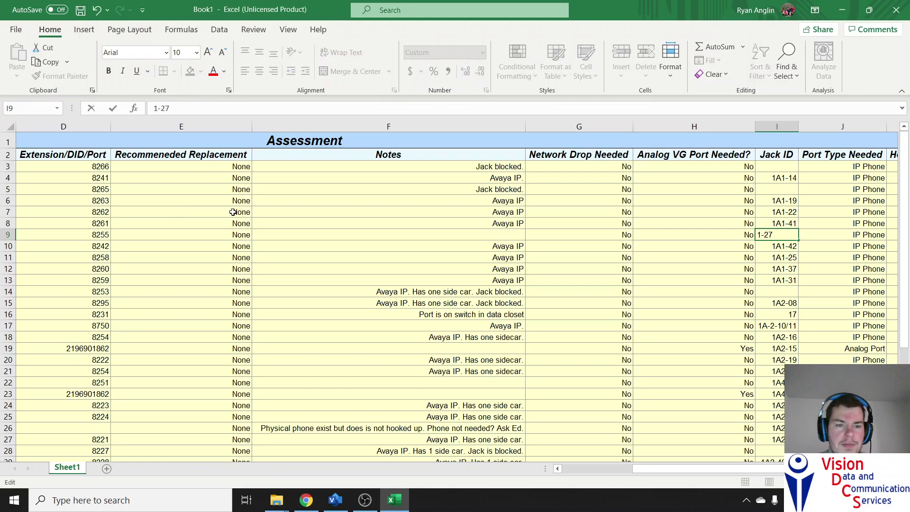
{"action": "key", "text": "Return"}
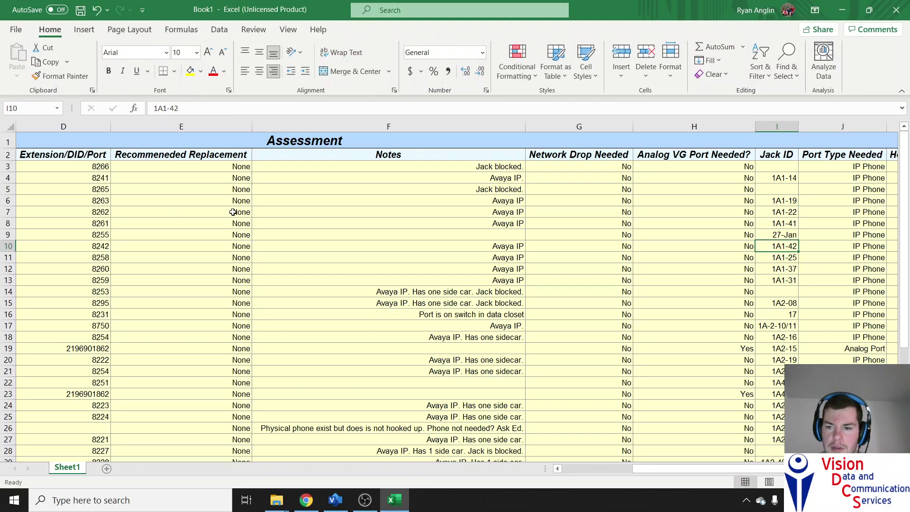
{"action": "left_click", "coordinate": [790, 230]}
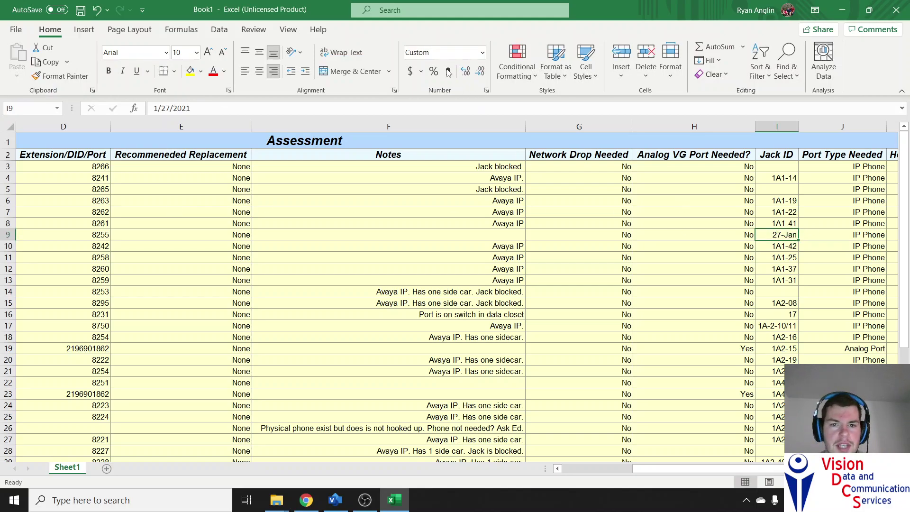
{"action": "left_click", "coordinate": [483, 53]}
{"action": "left_click", "coordinate": [482, 101]}
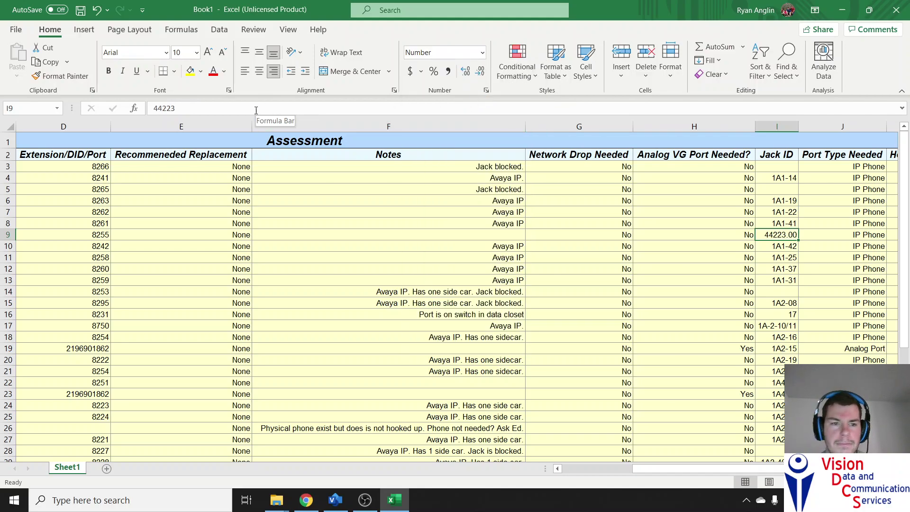
{"action": "type", "text": "1-27"}
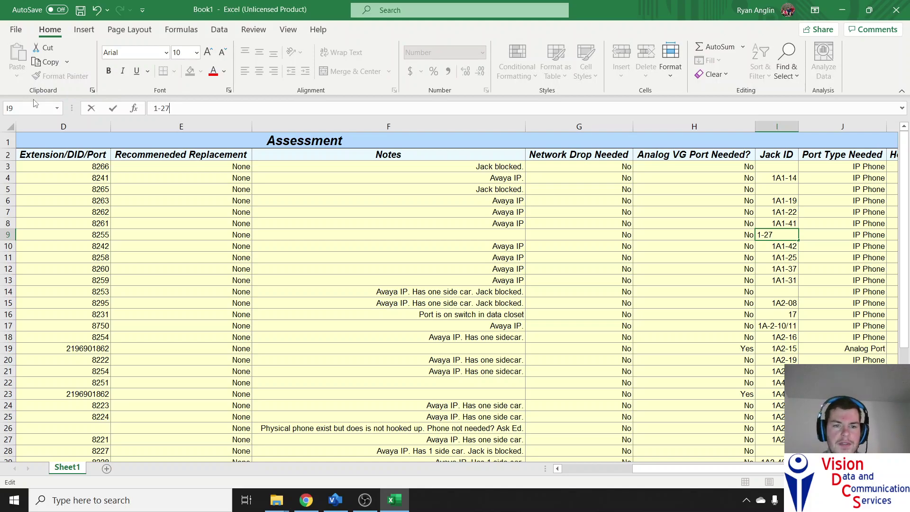
{"action": "key", "text": "Return"}
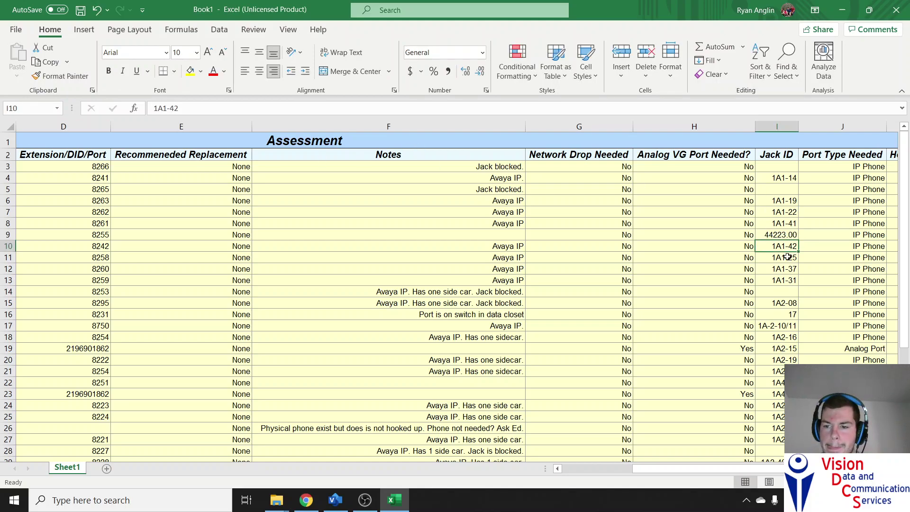
Step: Set the Jack ID cell to General format and retype 1-27, which still becomes 27-Jan
{"action": "left_click", "coordinate": [772, 234]}
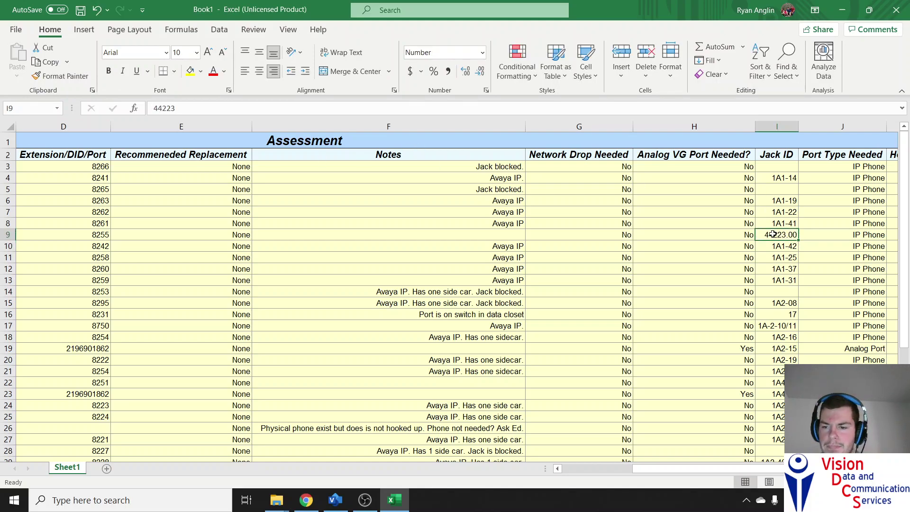
{"action": "left_click", "coordinate": [482, 52]}
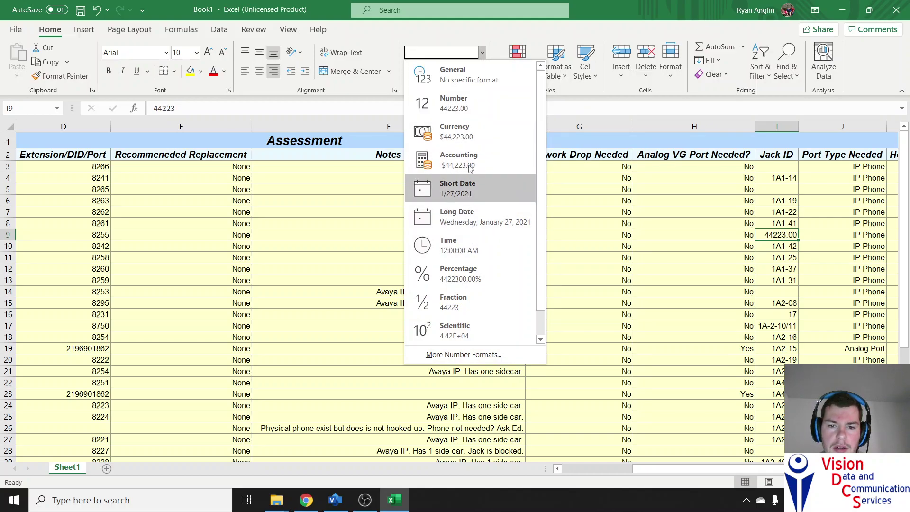
{"action": "left_click", "coordinate": [469, 75]}
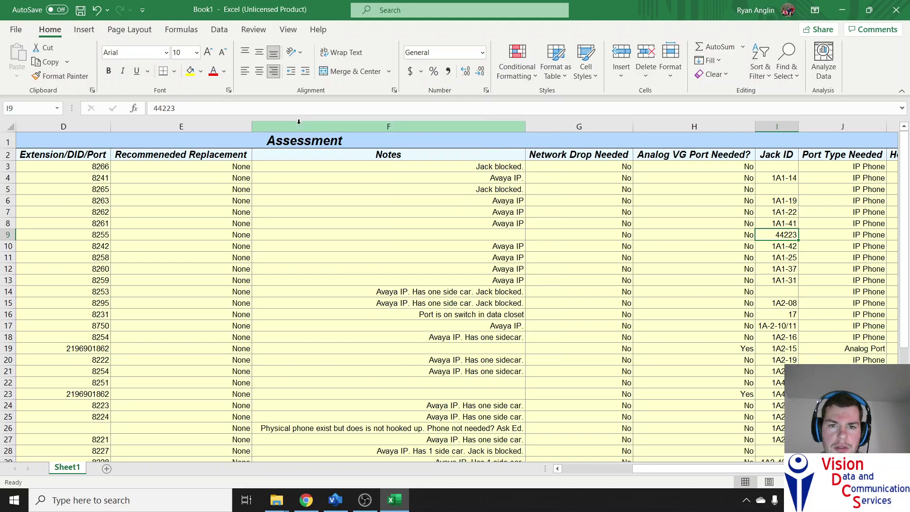
{"action": "left_click_drag", "start_coordinate": [262, 112], "coordinate": [96, 112]}
{"action": "type", "text": "1-27"}
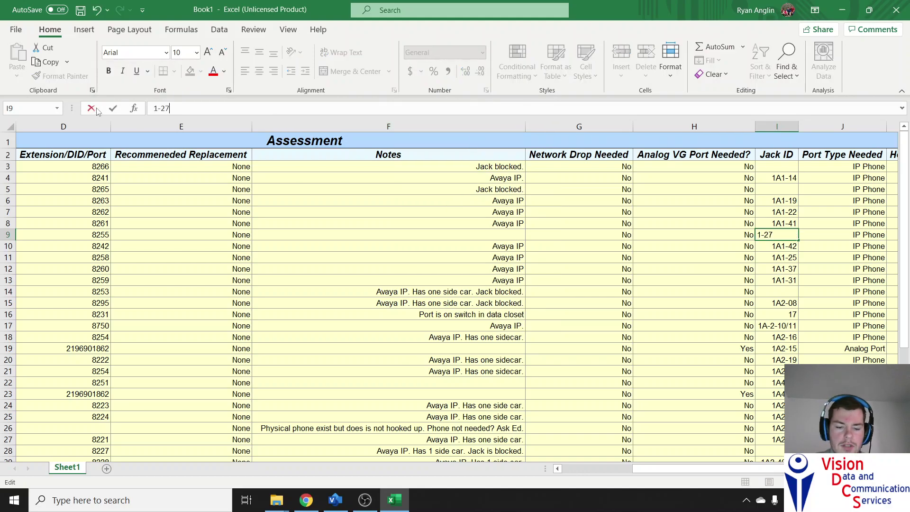
{"action": "key", "text": "Return"}
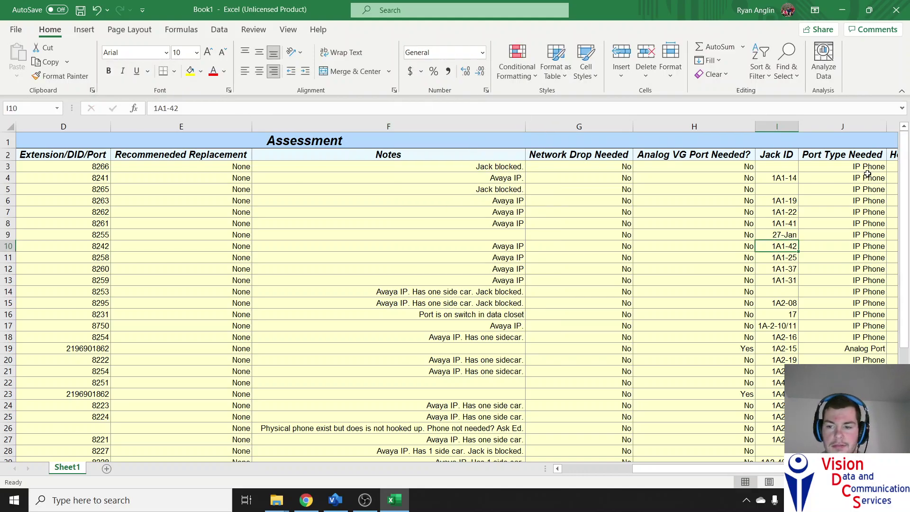
Step: Set the Jack ID cell I9 to Text format and start retyping 1-27
{"action": "left_click", "coordinate": [771, 234]}
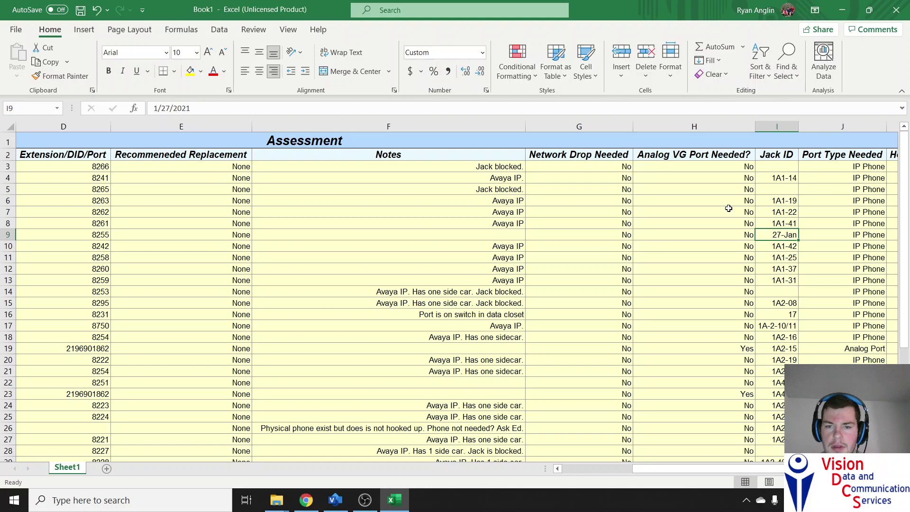
{"action": "left_click", "coordinate": [483, 53]}
{"action": "scroll", "coordinate": [445, 246], "scroll_direction": "down", "scroll_amount": 1}
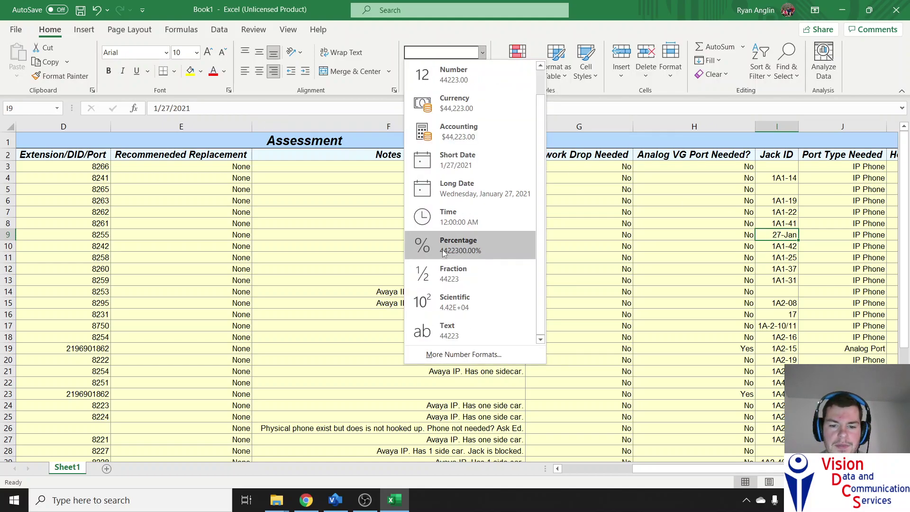
{"action": "left_click", "coordinate": [447, 330]}
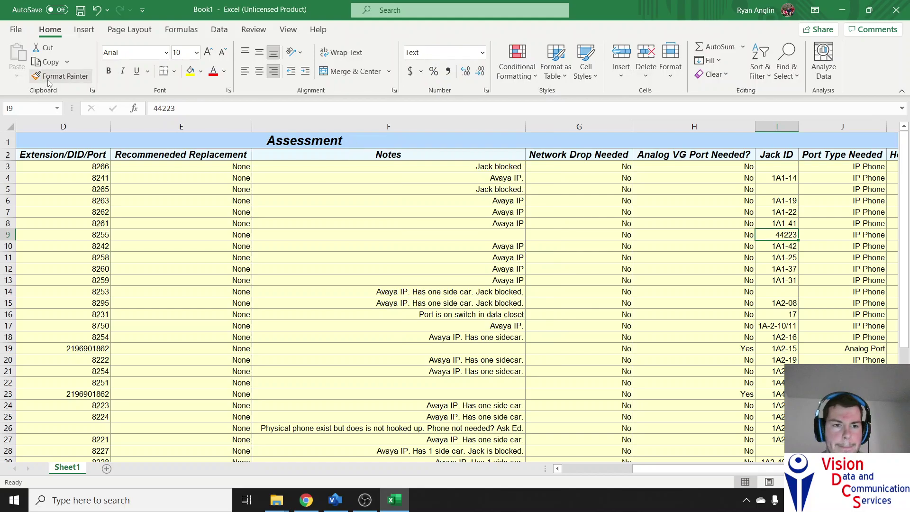
{"action": "type", "text": "1-27"}
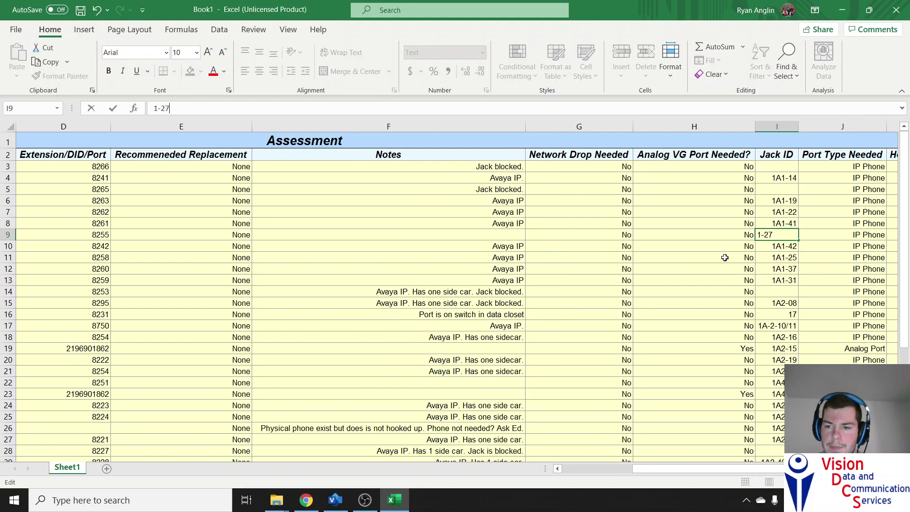
Step: Commit 1-27 as text in the Jack ID cell and reselect I9
{"action": "left_click", "coordinate": [720, 257]}
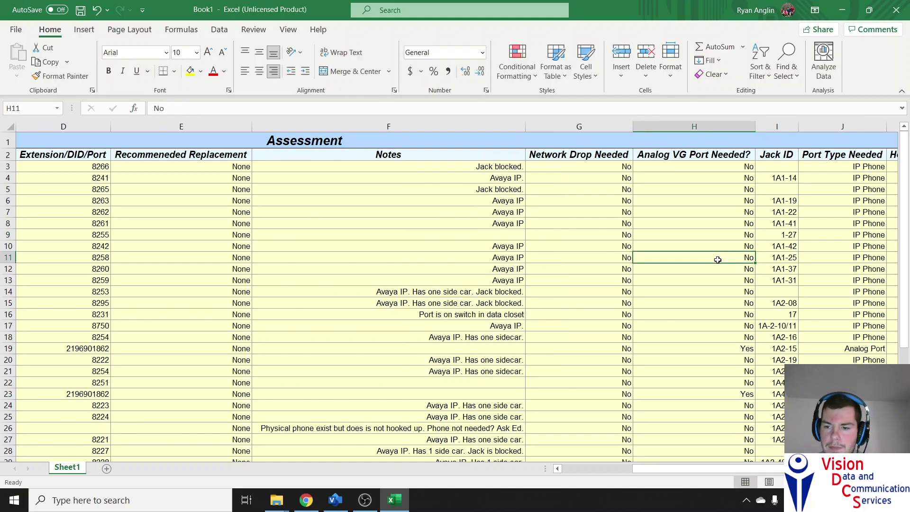
{"action": "left_click", "coordinate": [760, 234]}
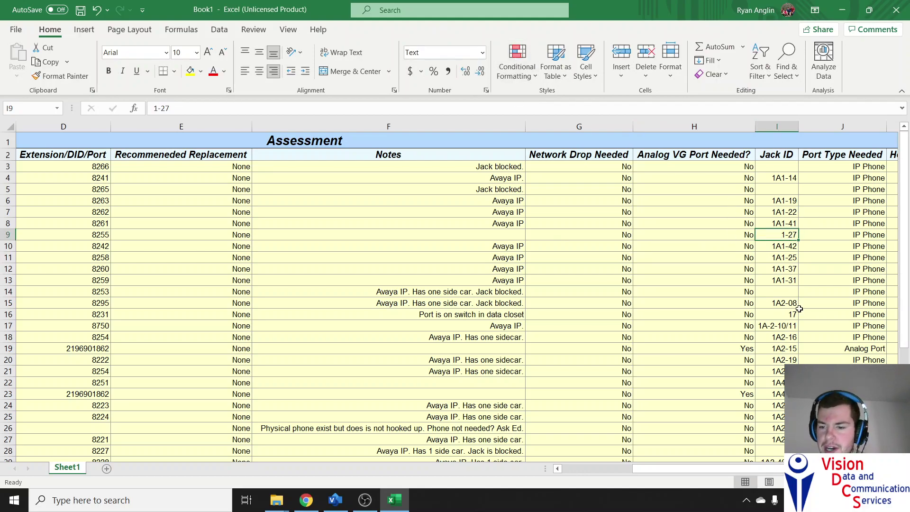
{"action": "scroll", "coordinate": [781, 295], "scroll_direction": "down", "scroll_amount": 1}
{"action": "scroll", "coordinate": [781, 296], "scroll_direction": "down", "scroll_amount": 6}
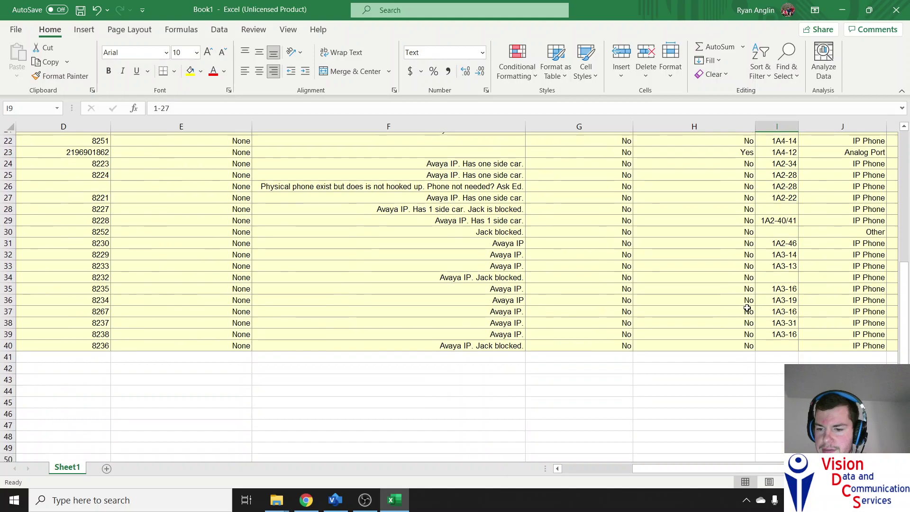
{"action": "scroll", "coordinate": [760, 291], "scroll_direction": "up", "scroll_amount": 7}
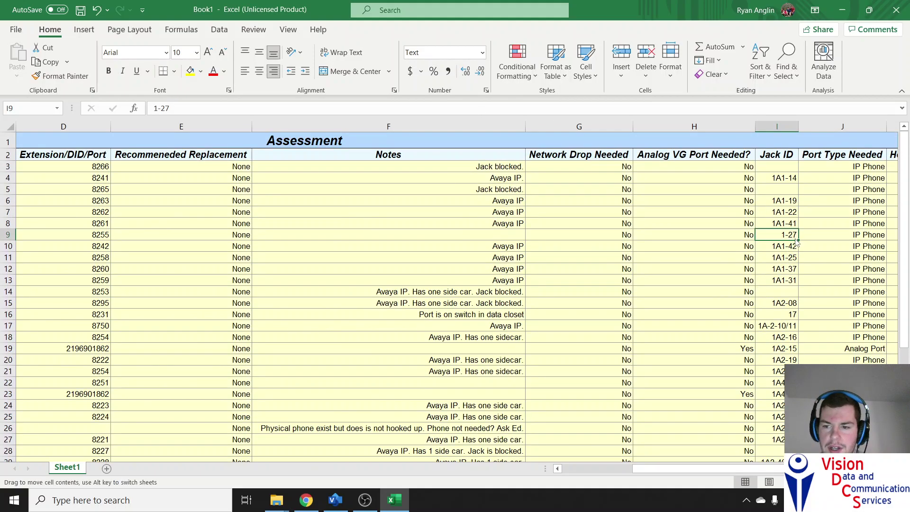
Step: Verify I9 keeps Text format showing 1-27, then return to column A and switch windows
{"action": "left_click", "coordinate": [481, 53]}
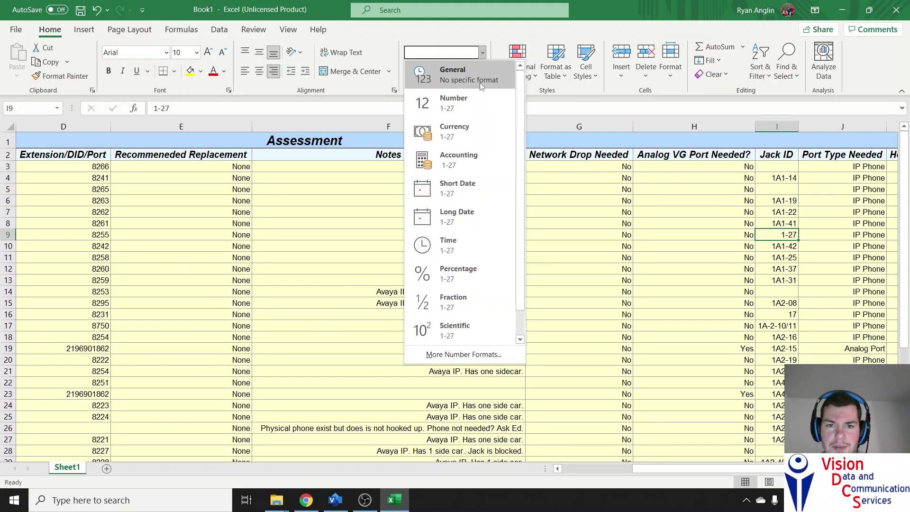
{"action": "scroll", "coordinate": [483, 107], "scroll_direction": "down", "scroll_amount": 1}
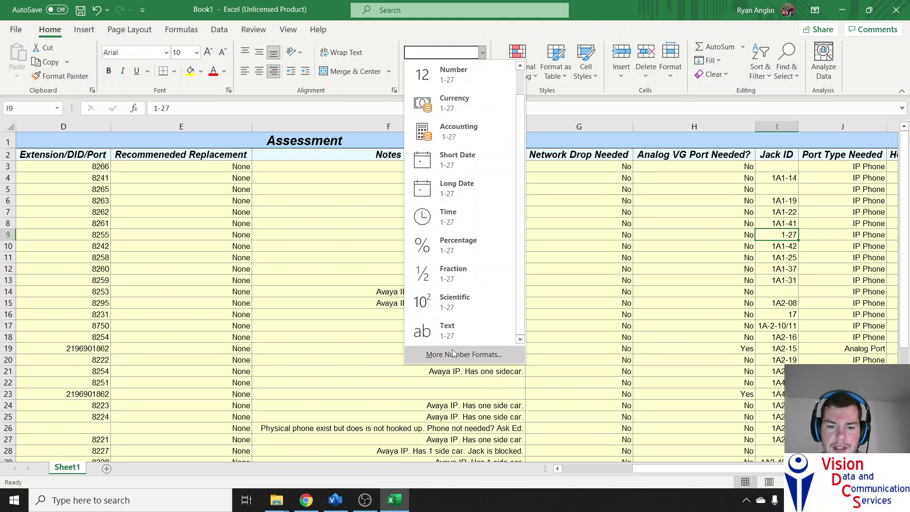
{"action": "left_click", "coordinate": [187, 107]}
{"action": "left_click", "coordinate": [184, 108]}
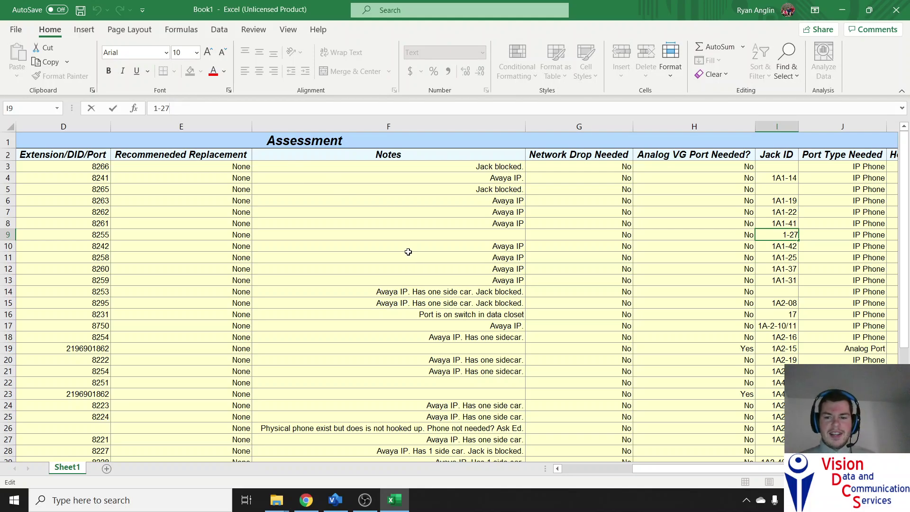
{"action": "left_click", "coordinate": [476, 210]}
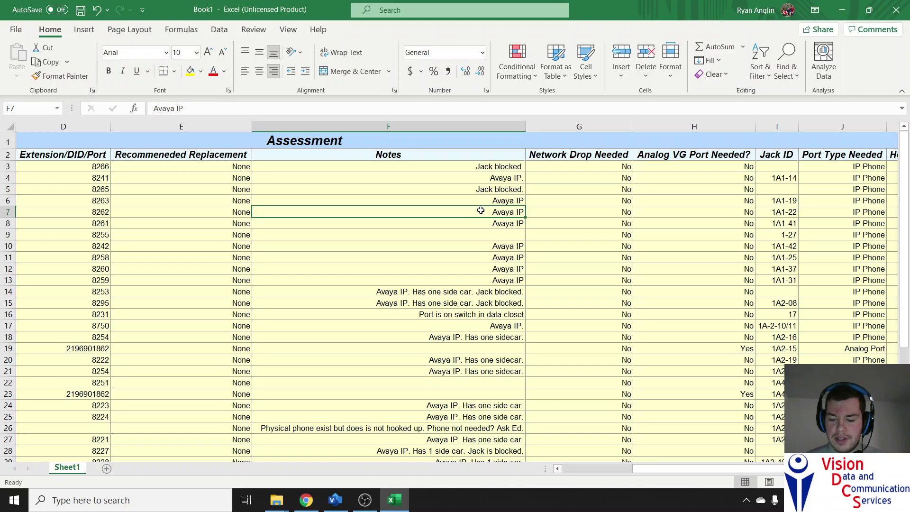
{"action": "key", "text": "Left"}
{"action": "key", "text": "Left"}
{"action": "key", "text": "Left"}
{"action": "key", "text": "Left"}
{"action": "key", "text": "Left"}
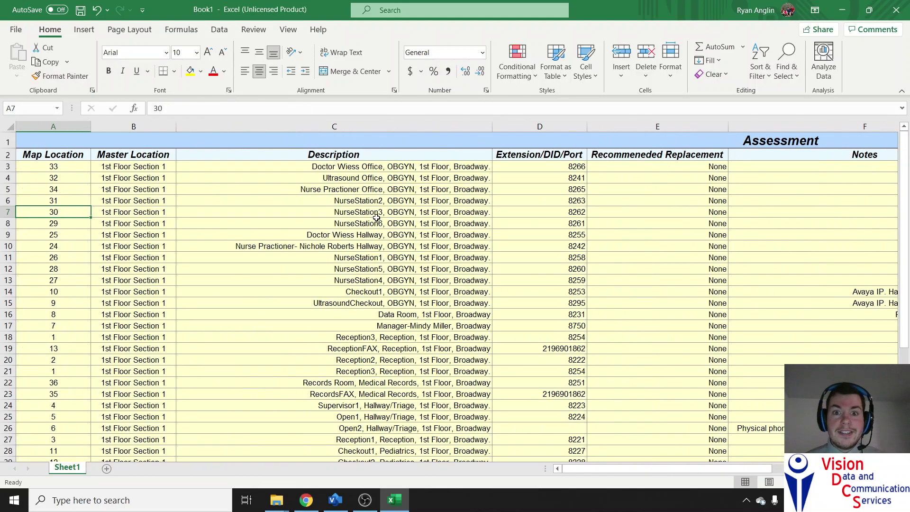
{"action": "left_click", "coordinate": [335, 500]}
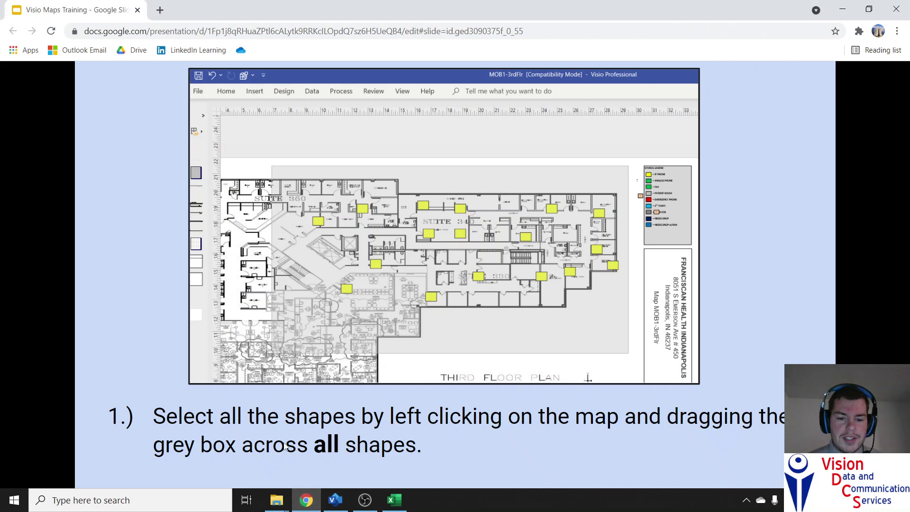
Step: Page through the Visio Maps Training deck to the How to: contents slide
{"action": "key", "text": "Left"}
{"action": "key", "text": "Right"}
{"action": "key", "text": "Right"}
{"action": "key", "text": "Right"}
{"action": "key", "text": "Right"}
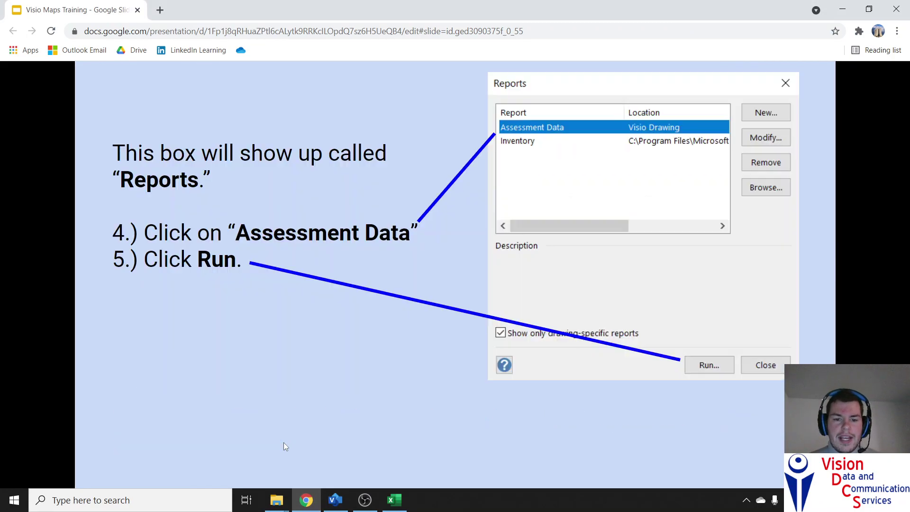
{"action": "key", "text": "Right"}
{"action": "key", "text": "Right"}
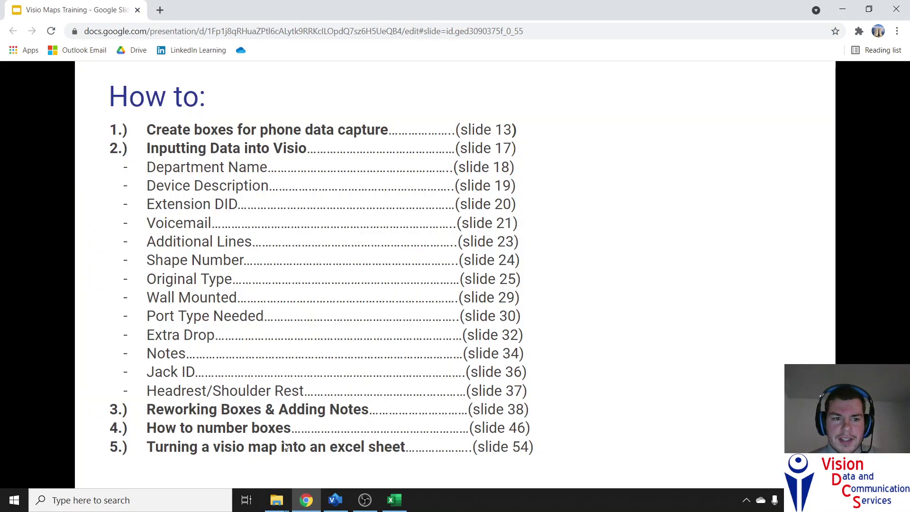